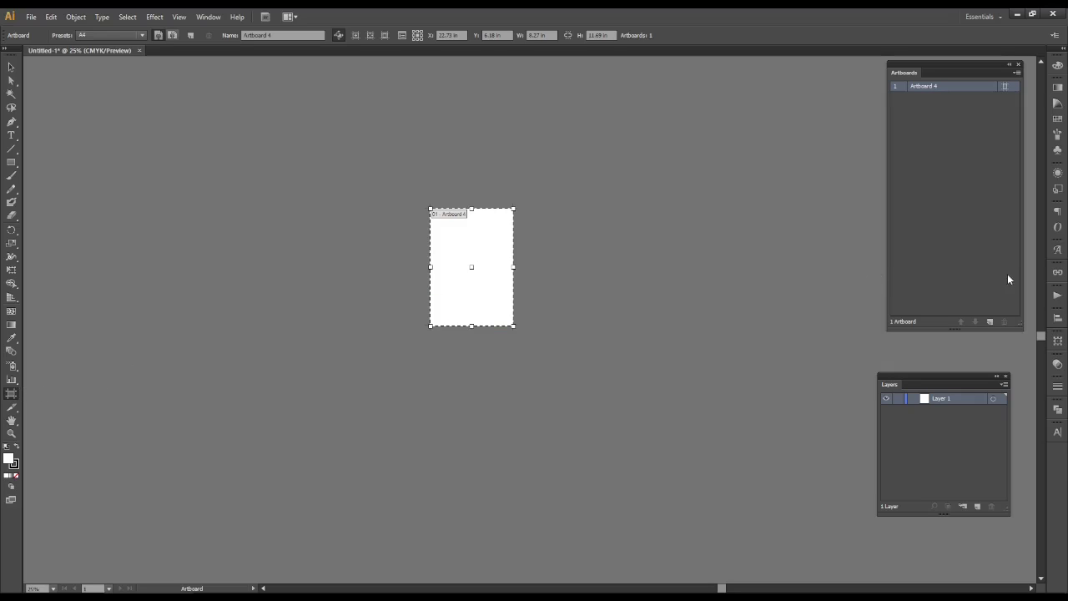
Nudge the Layers panel up and drag the A4 artboard to a new canvas position
{"action": "left_click_drag", "start_coordinate": [889, 389], "coordinate": [897, 348]}
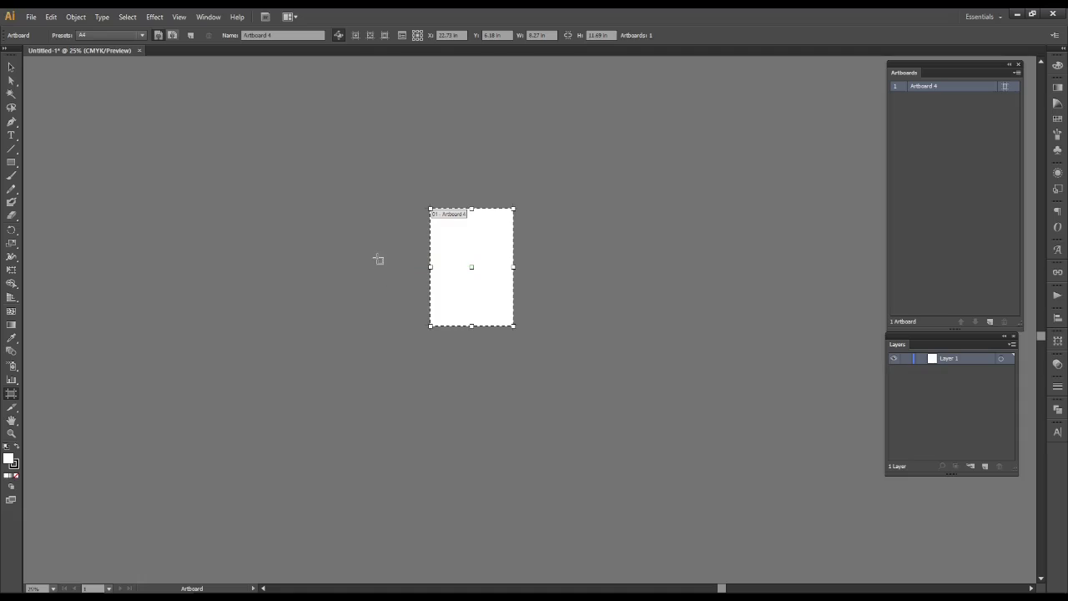
{"action": "mouse_move", "coordinate": [466, 237]}
{"action": "left_mouse_down"}
{"action": "mouse_move", "coordinate": [359, 285]}
{"action": "mouse_move", "coordinate": [480, 262]}
{"action": "left_mouse_up"}
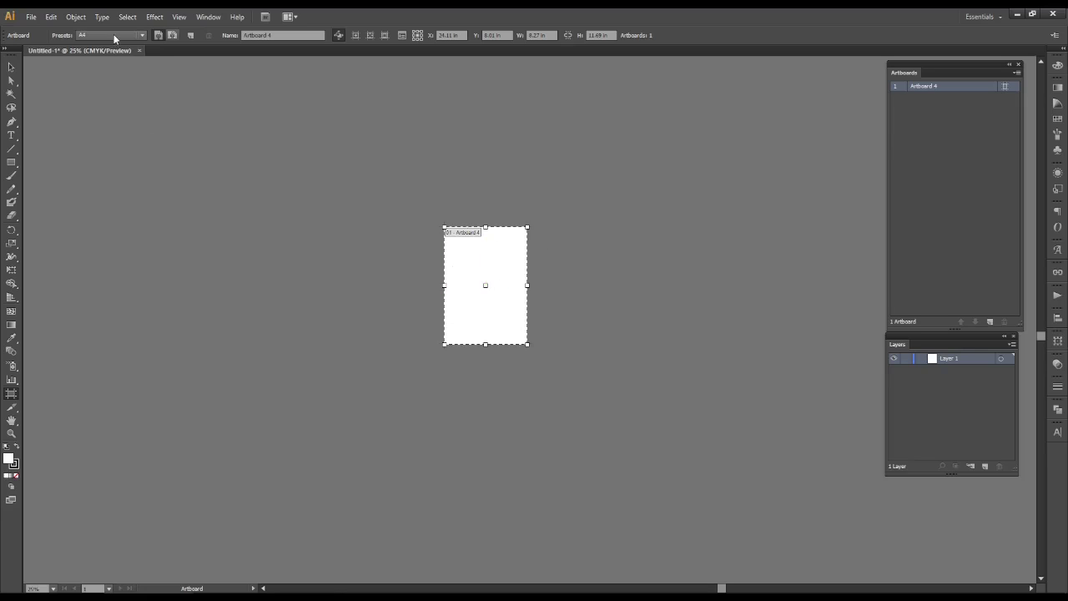
Try the Letter, A3 and A4 presets, settle on Letter (8.5 × 11 in), then drag the artboard up-left
{"action": "left_click", "coordinate": [113, 35]}
{"action": "left_click", "coordinate": [105, 87]}
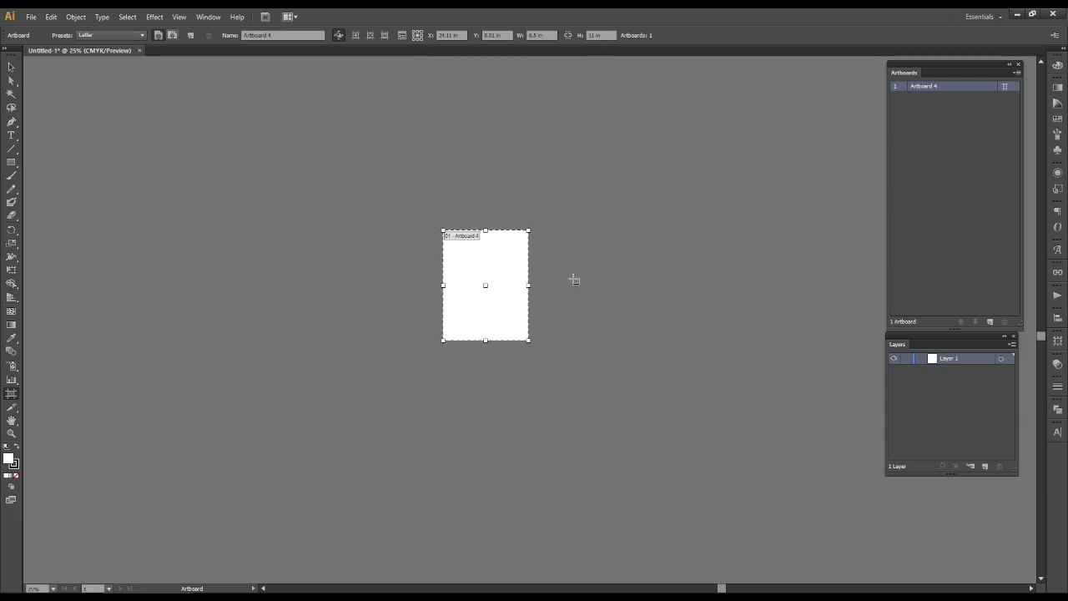
{"action": "left_click", "coordinate": [103, 34]}
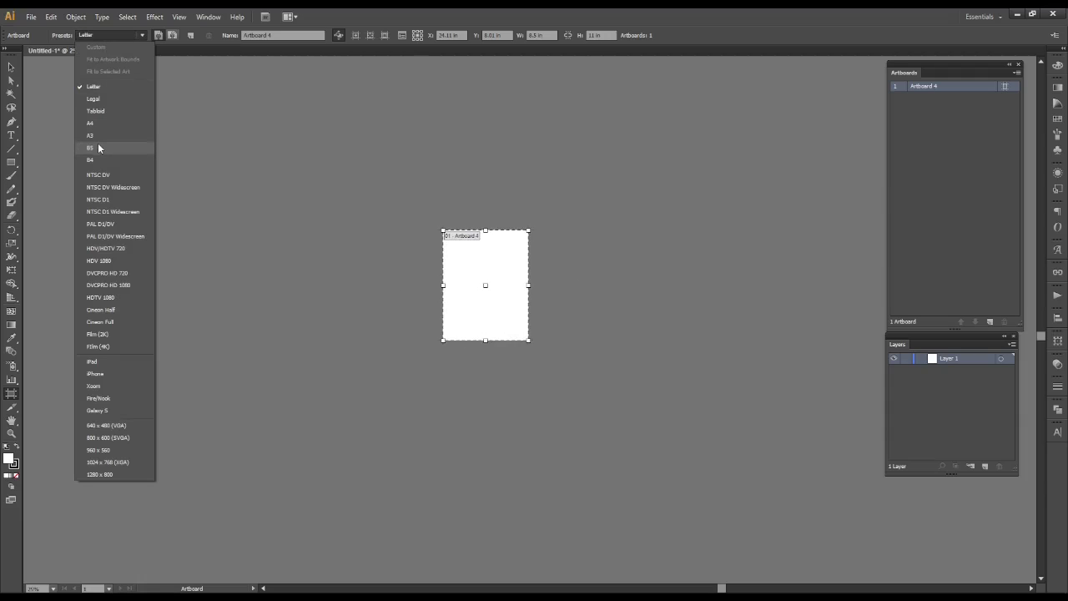
{"action": "left_click", "coordinate": [100, 137]}
{"action": "left_click", "coordinate": [107, 35]}
{"action": "left_click", "coordinate": [109, 123]}
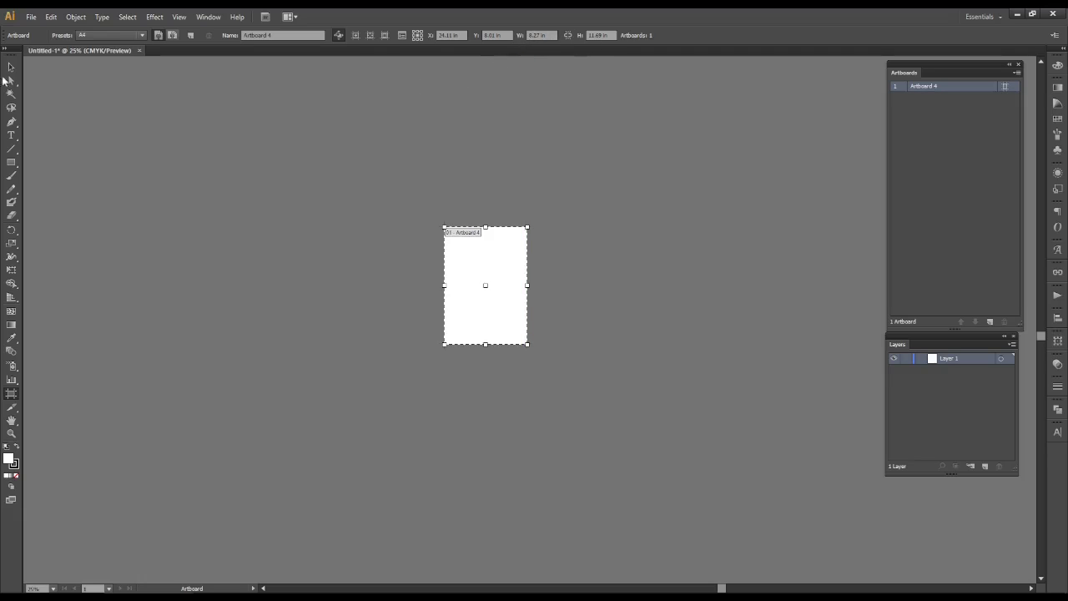
{"action": "left_click", "coordinate": [114, 35]}
{"action": "left_click", "coordinate": [110, 91]}
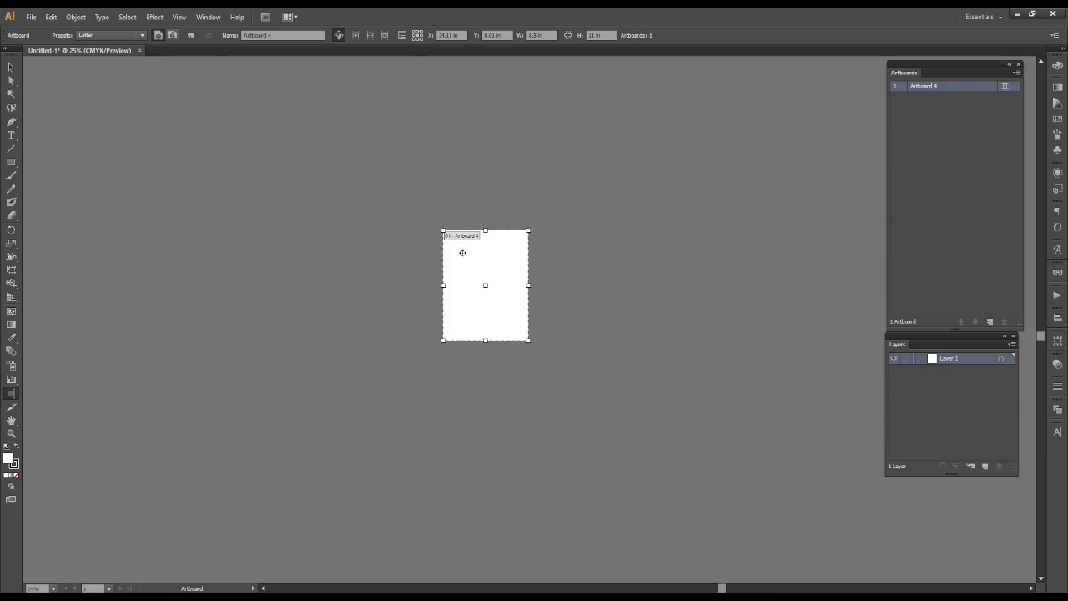
{"action": "left_click_drag", "start_coordinate": [472, 256], "coordinate": [348, 233]}
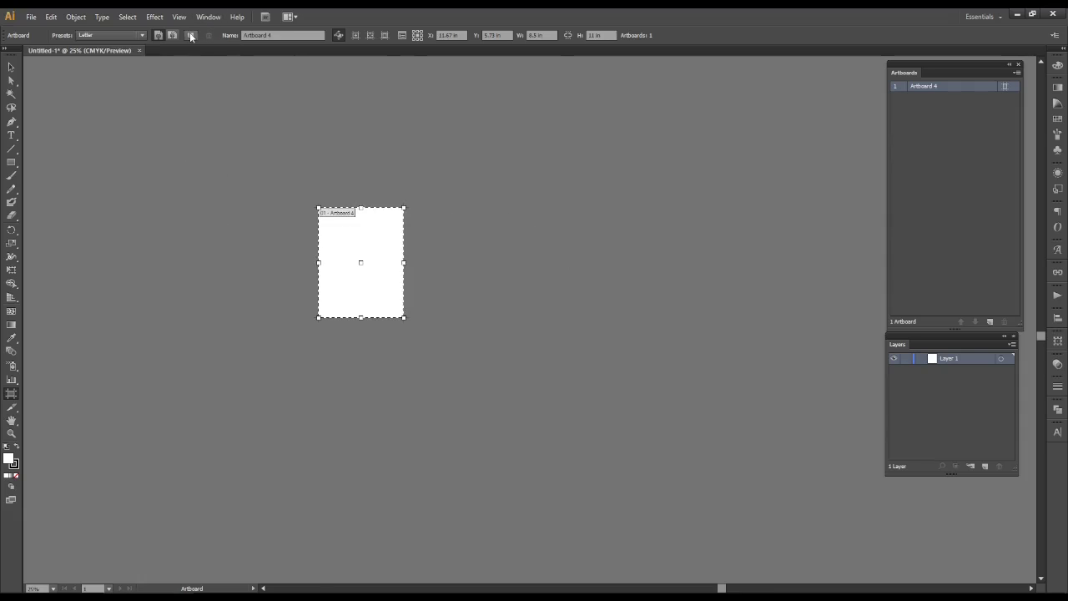
Add Artboards 6, 7 and 8 in a row to the right of the first artboard
{"action": "left_click", "coordinate": [190, 35]}
{"action": "left_click", "coordinate": [437, 247]}
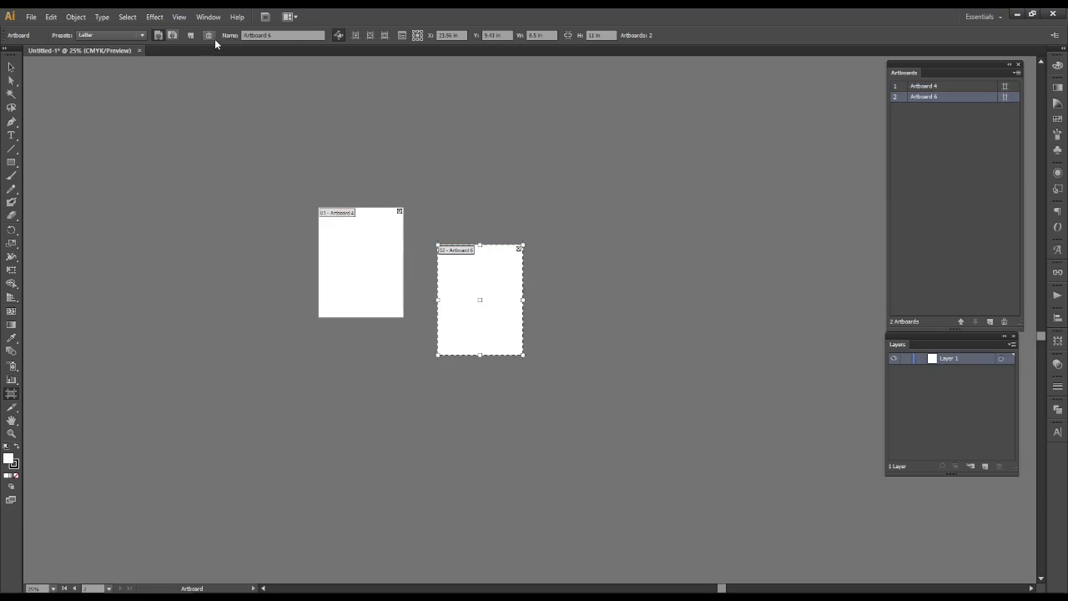
{"action": "left_click", "coordinate": [191, 35]}
{"action": "left_click", "coordinate": [599, 272]}
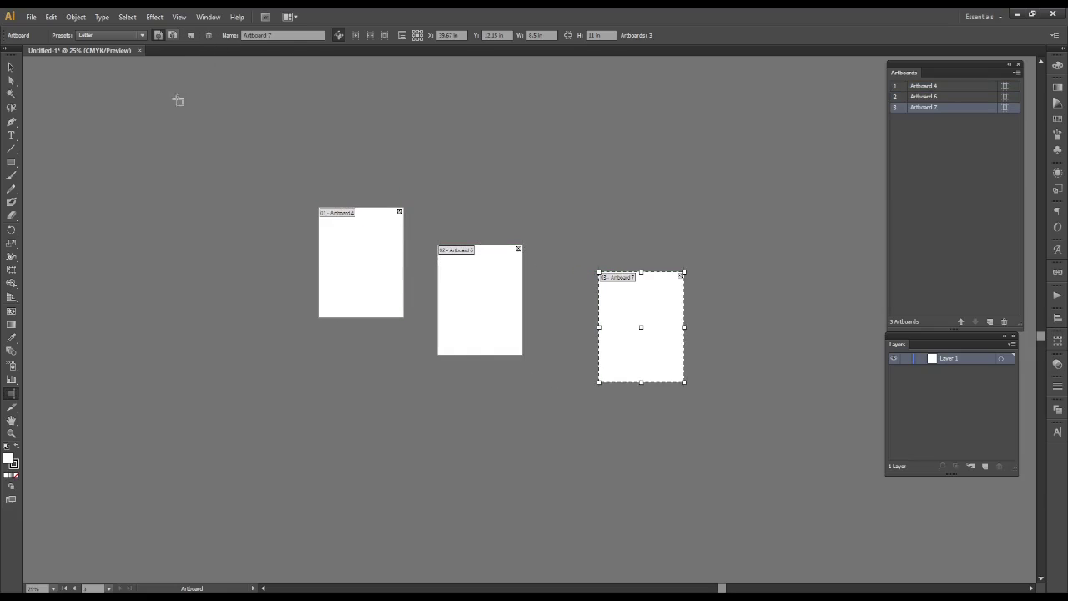
{"action": "left_click", "coordinate": [194, 35]}
{"action": "left_click", "coordinate": [744, 213]}
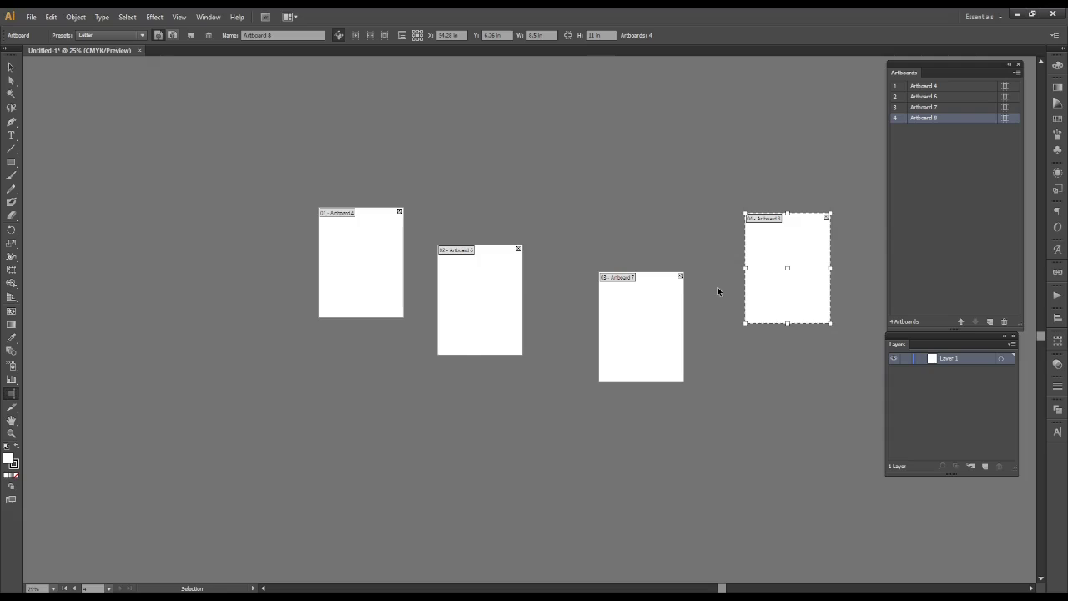
Zoom the view back to 25% and pan to bring Artboard 8 into view
{"action": "scroll", "coordinate": [717, 286], "scroll_direction": "down", "scroll_amount": 2}
{"action": "scroll", "coordinate": [717, 287], "scroll_direction": "down", "scroll_amount": 2}
{"action": "scroll", "coordinate": [717, 287], "scroll_direction": "down", "scroll_amount": 1}
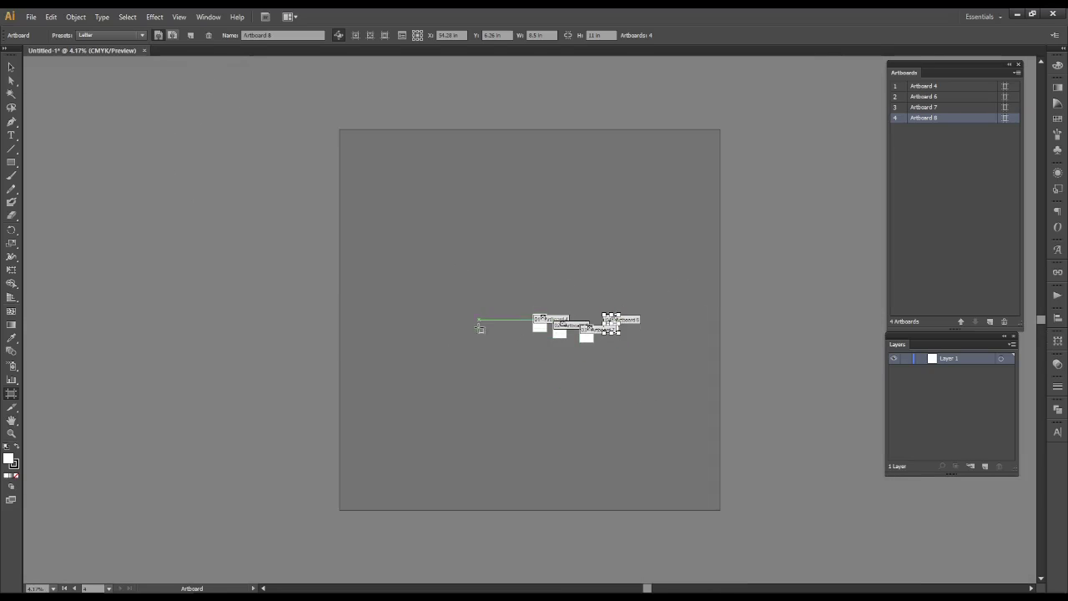
{"action": "scroll", "coordinate": [542, 335], "scroll_direction": "up", "scroll_amount": 1}
{"action": "scroll", "coordinate": [543, 335], "scroll_direction": "up", "scroll_amount": 2}
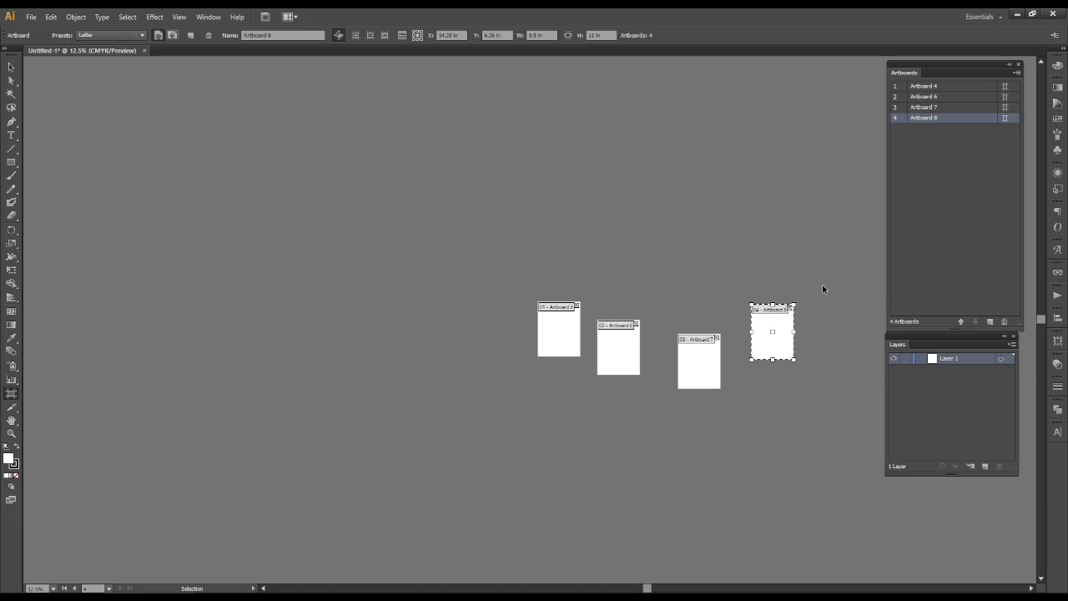
{"action": "key", "text": "ctrl+equal"}
{"action": "key", "text": "ctrl+equal"}
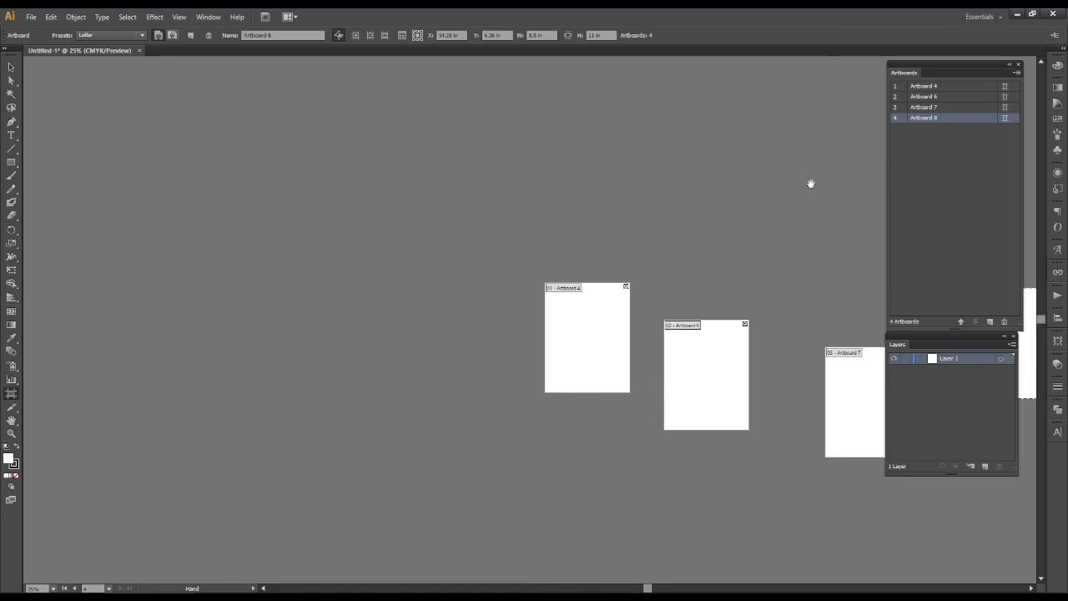
{"action": "left_click_drag", "start_coordinate": [811, 184], "coordinate": [600, 192]}
{"action": "mouse_move", "coordinate": [906, 76]}
{"action": "left_mouse_down"}
{"action": "mouse_move", "coordinate": [743, 78]}
{"action": "mouse_move", "coordinate": [1005, 89]}
{"action": "left_mouse_up"}
Rearrange the artboards by row into 2 columns with 1.5 in spacing
{"action": "left_click", "coordinate": [994, 72]}
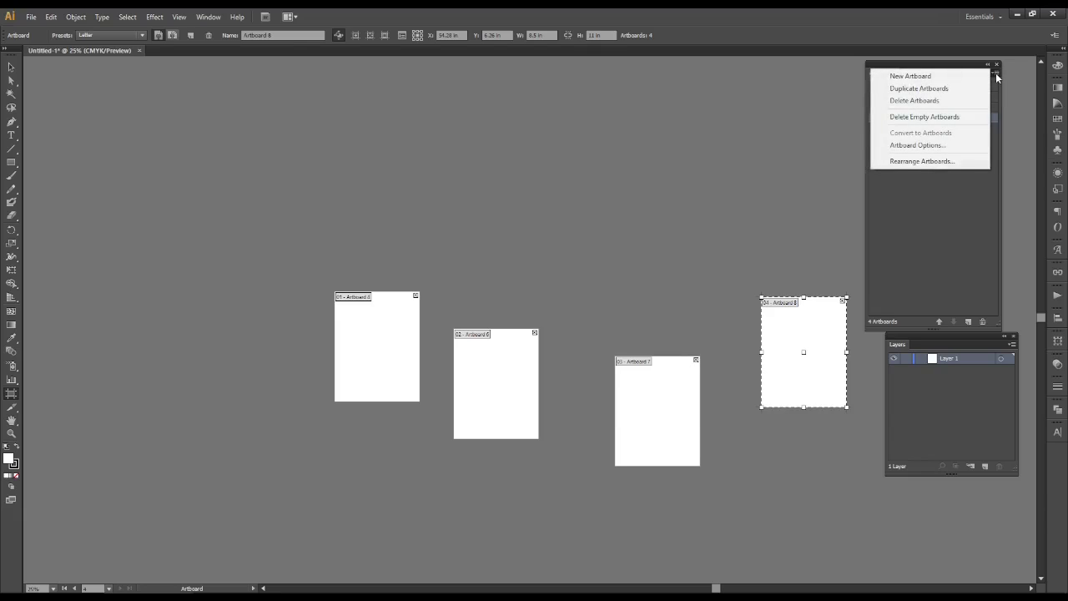
{"action": "left_click", "coordinate": [954, 163]}
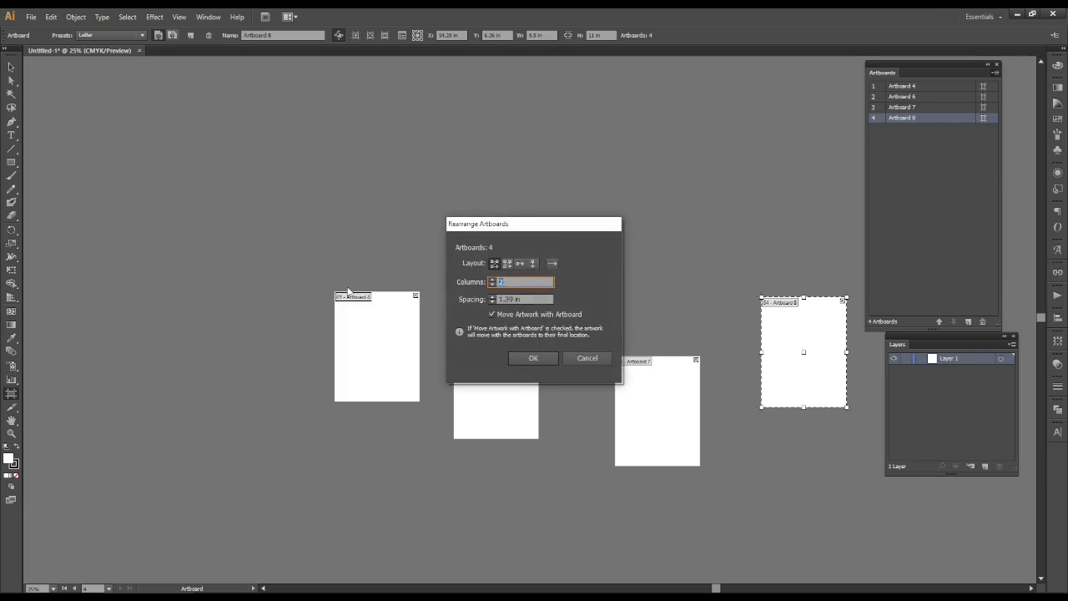
{"action": "left_click", "coordinate": [491, 284]}
{"action": "left_click", "coordinate": [492, 297]}
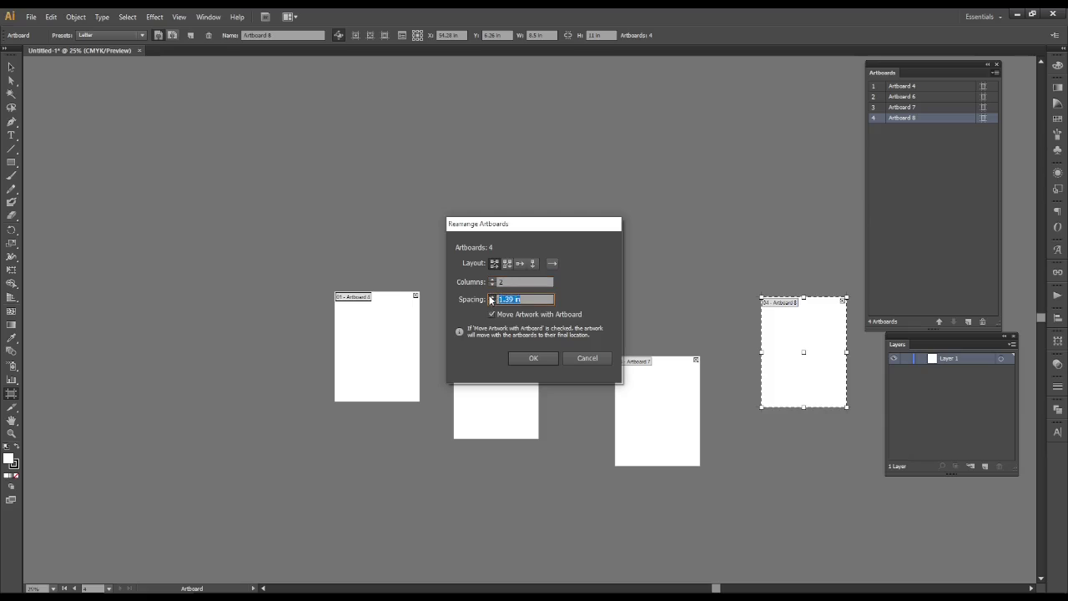
{"action": "type", "text": "1.6"}
{"action": "left_click", "coordinate": [491, 302]}
{"action": "left_click", "coordinate": [507, 263]}
{"action": "left_click", "coordinate": [495, 263]}
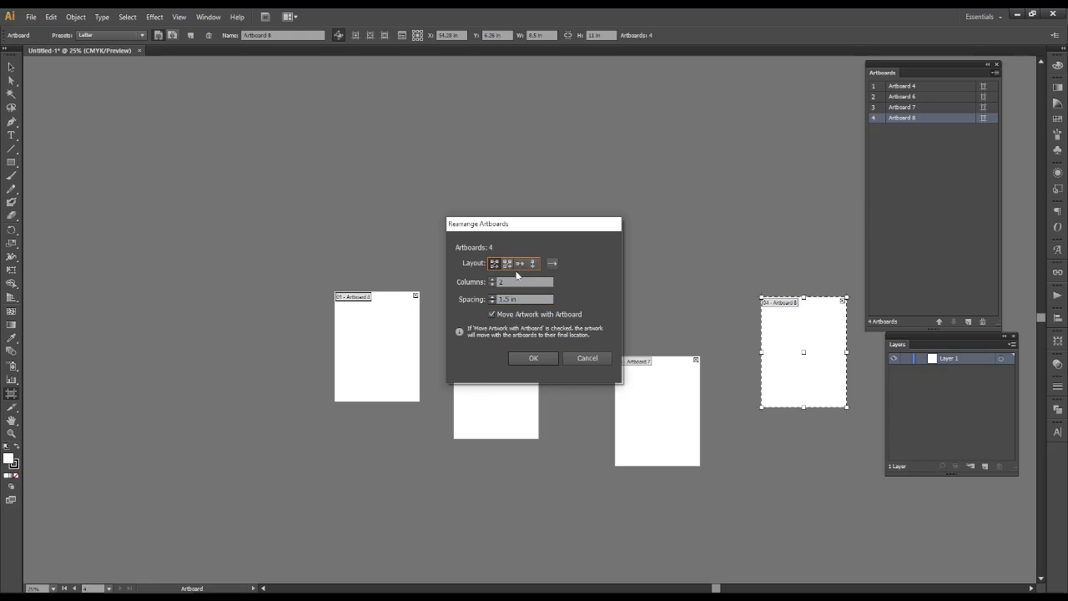
{"action": "left_click", "coordinate": [534, 357]}
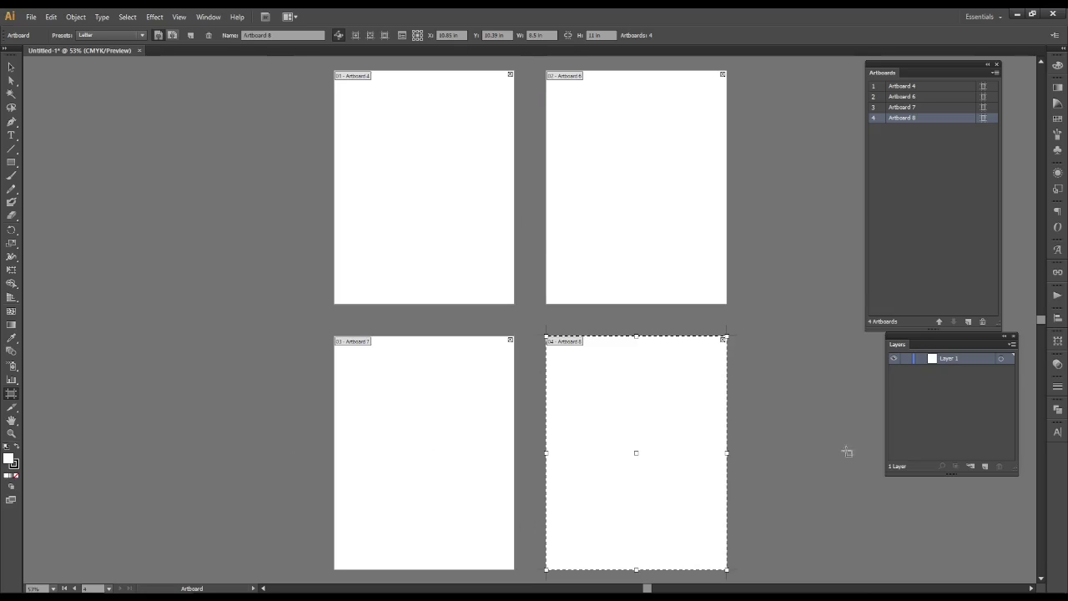
Zoom out and add new artboards, Artboard 9 through Artboard 15
{"action": "key", "text": "ctrl+plus"}
{"action": "key", "text": "ctrl+minus"}
{"action": "key", "text": "ctrl+minus"}
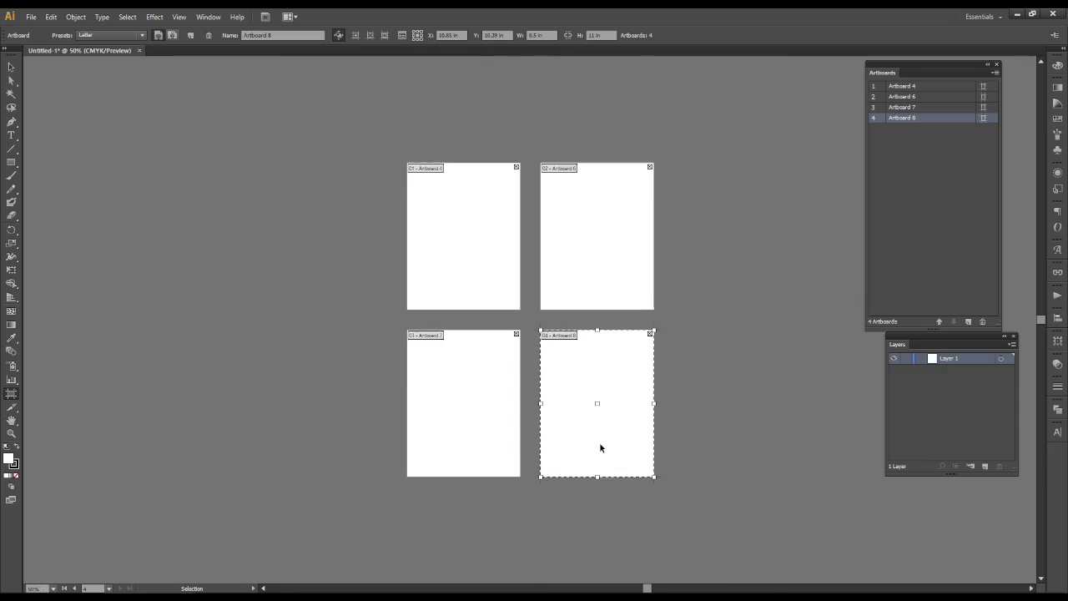
{"action": "key", "text": "ctrl+minus"}
{"action": "key", "text": "ctrl+minus"}
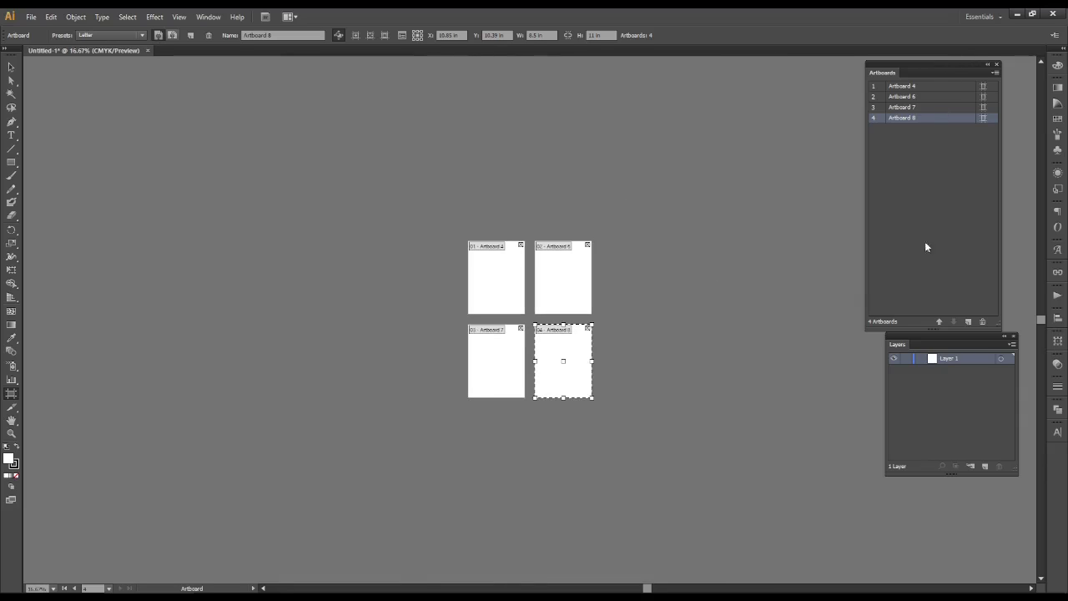
{"action": "left_click", "coordinate": [968, 321]}
{"action": "left_click", "coordinate": [968, 322]}
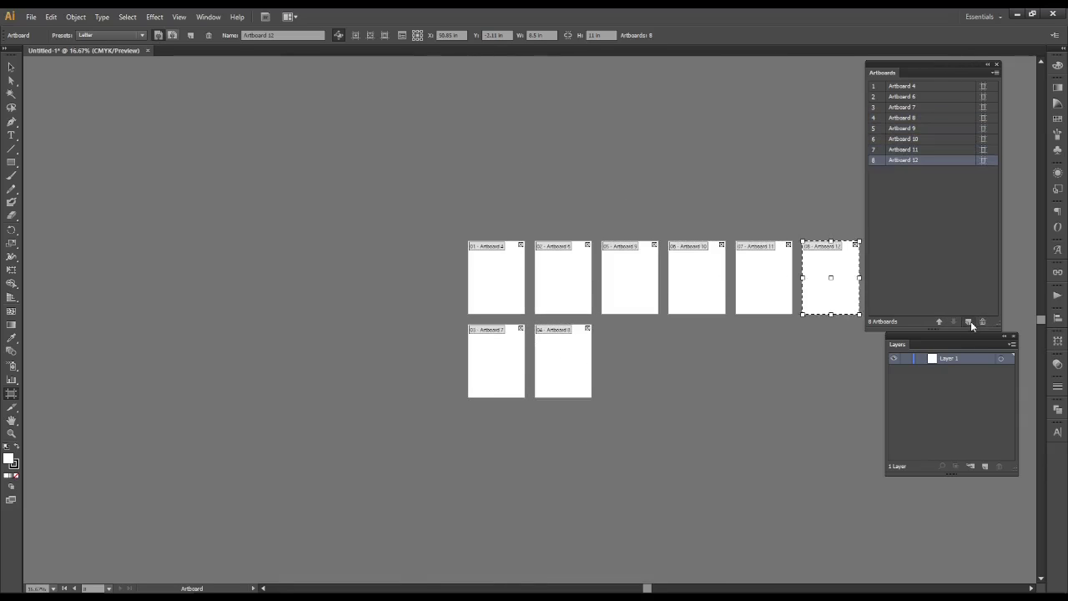
{"action": "left_click", "coordinate": [968, 321]}
{"action": "left_click", "coordinate": [968, 322]}
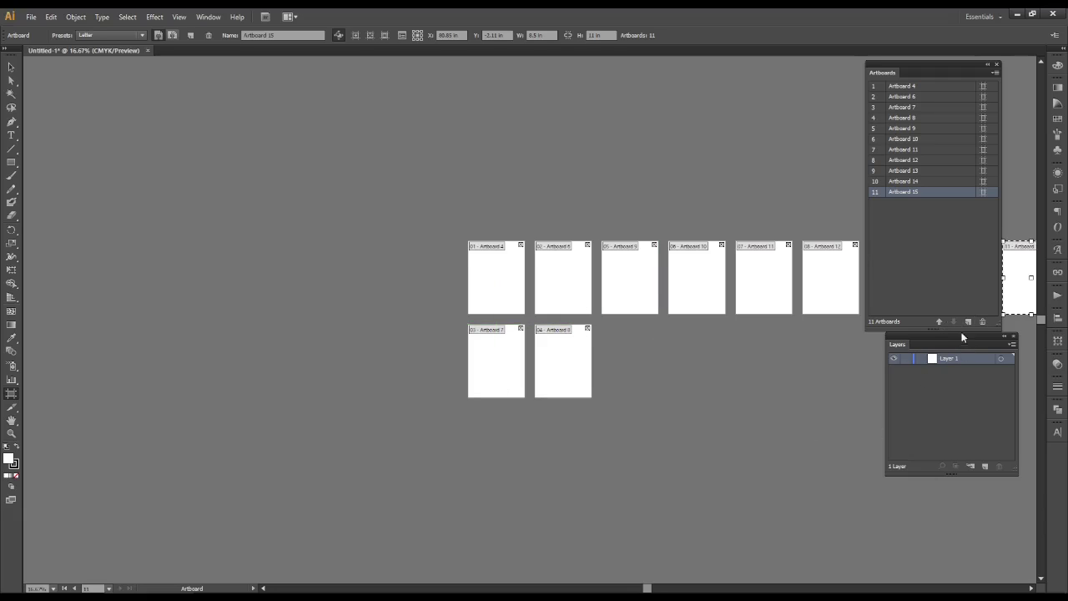
Rearrange all eleven artboards into a four-column grid
{"action": "left_click", "coordinate": [995, 74]}
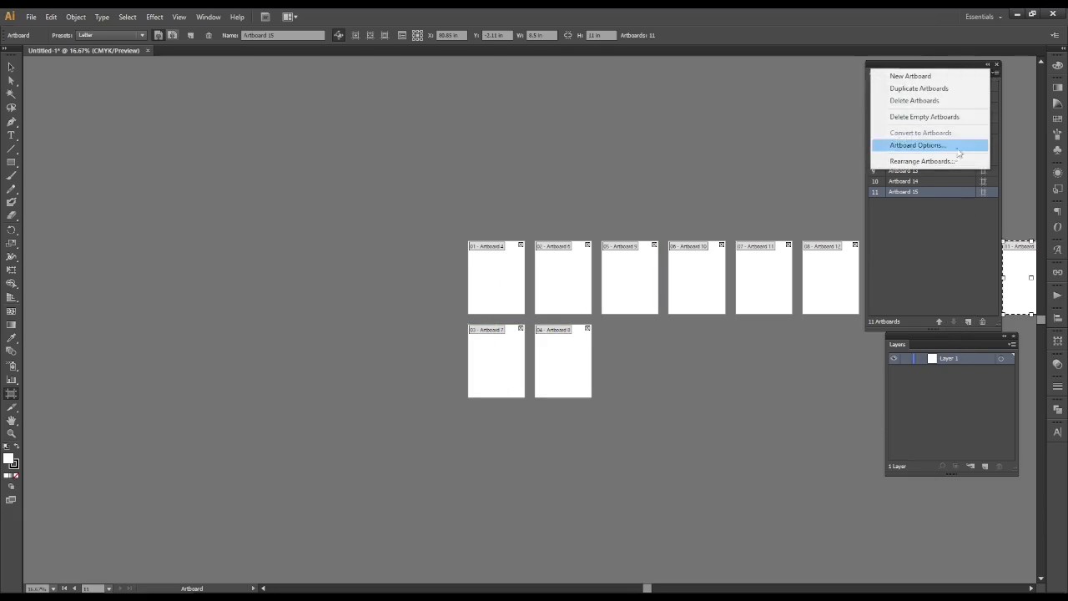
{"action": "left_click", "coordinate": [918, 145]}
{"action": "left_click", "coordinate": [521, 360]}
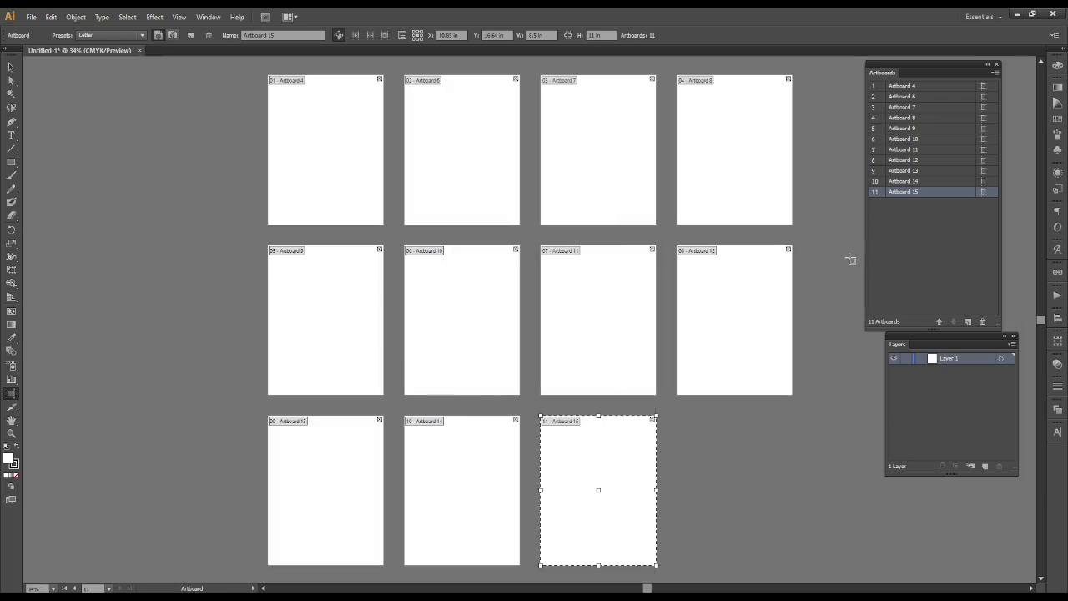
Add a twelfth artboard, Artboard 16, and move it up to position 4
{"action": "left_click", "coordinate": [969, 321]}
{"action": "left_click", "coordinate": [939, 322]}
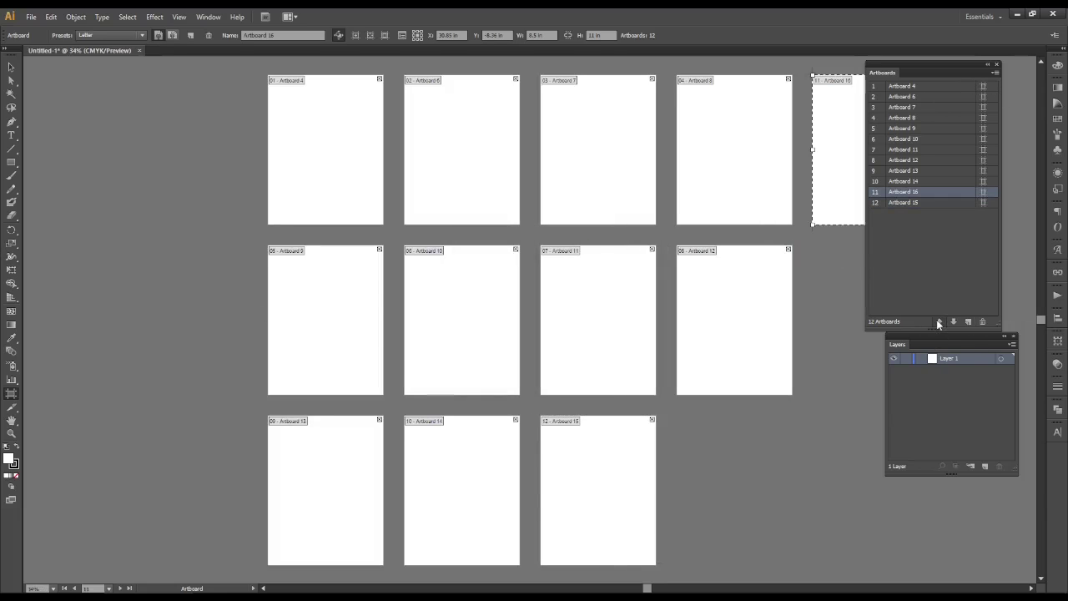
{"action": "left_click", "coordinate": [939, 322]}
{"action": "left_click", "coordinate": [940, 322]}
{"action": "left_click", "coordinate": [939, 322]}
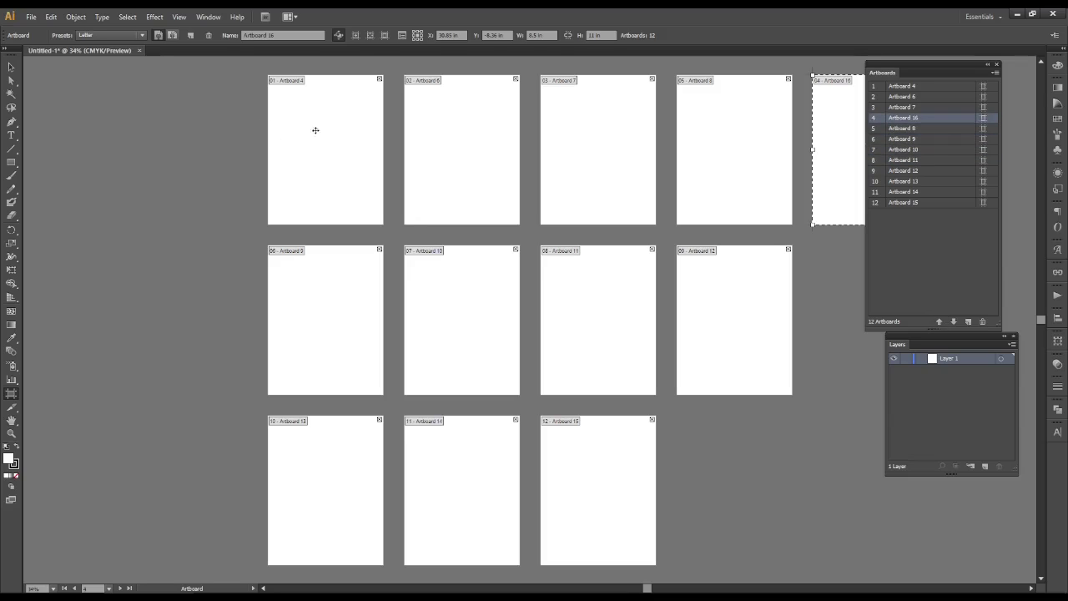
Move Artboard 4 to tenth place in the artboard order and shift the Layers panel aside
{"action": "left_click", "coordinate": [290, 115]}
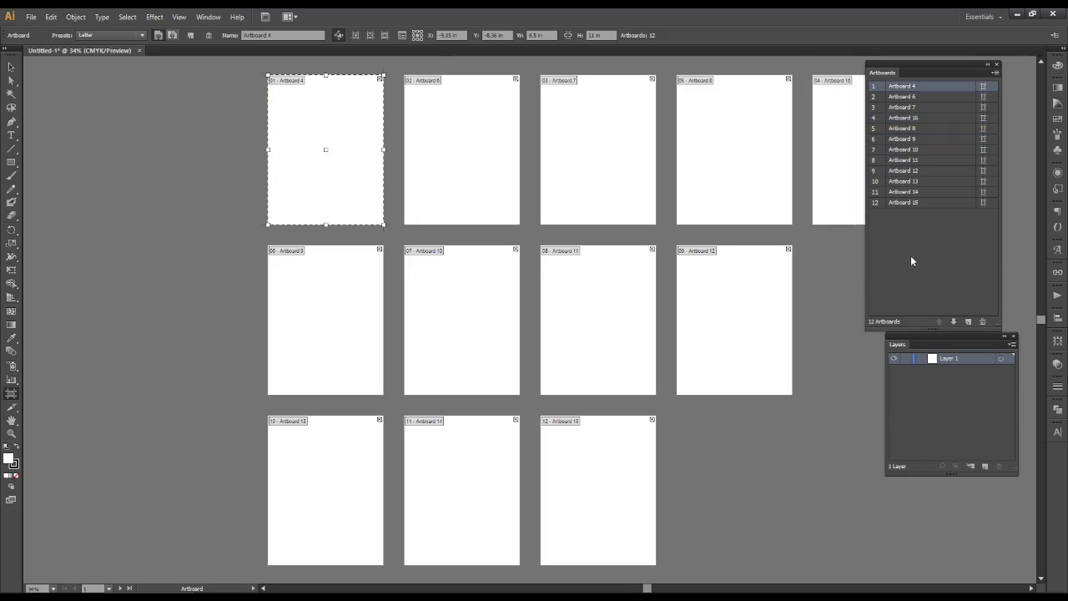
{"action": "left_click", "coordinate": [954, 321]}
{"action": "left_click", "coordinate": [955, 321]}
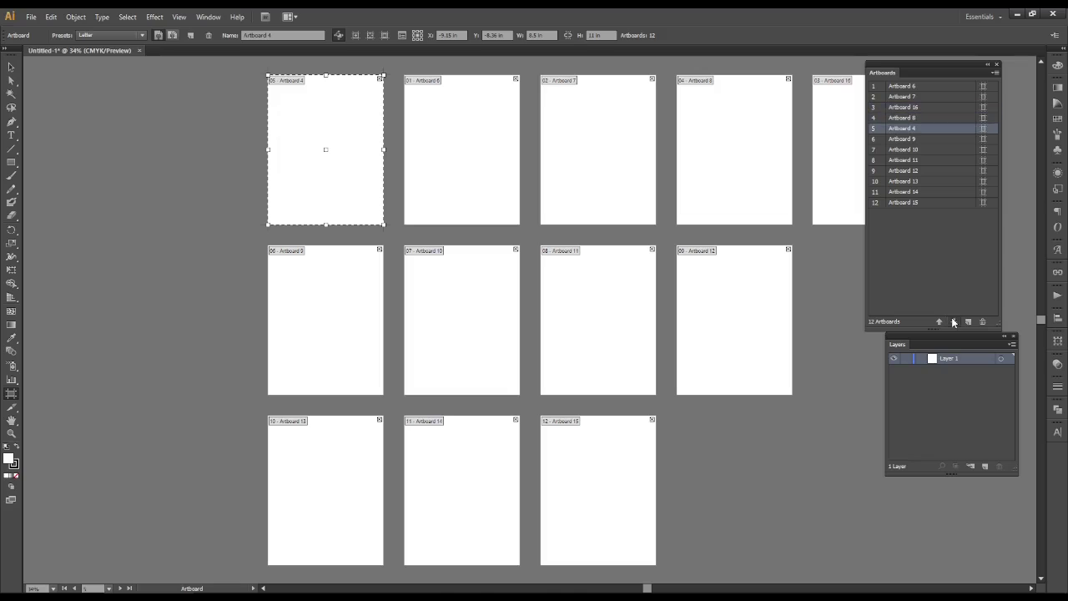
{"action": "left_click", "coordinate": [954, 322]}
{"action": "left_click", "coordinate": [954, 322]}
{"action": "left_click", "coordinate": [955, 321]}
{"action": "left_click", "coordinate": [955, 321]}
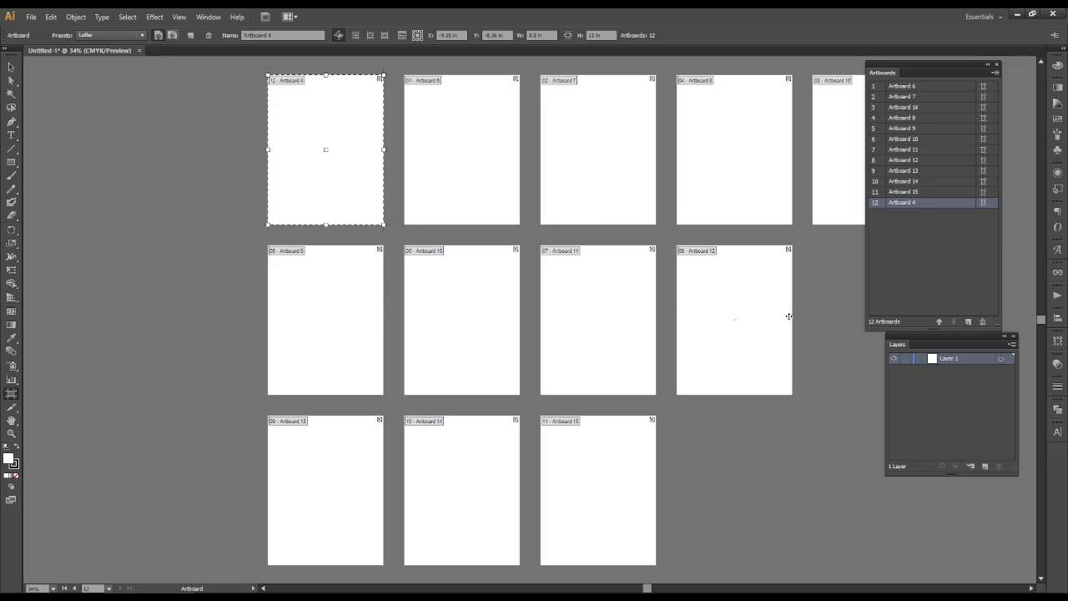
{"action": "left_click", "coordinate": [939, 320]}
{"action": "left_click", "coordinate": [938, 320]}
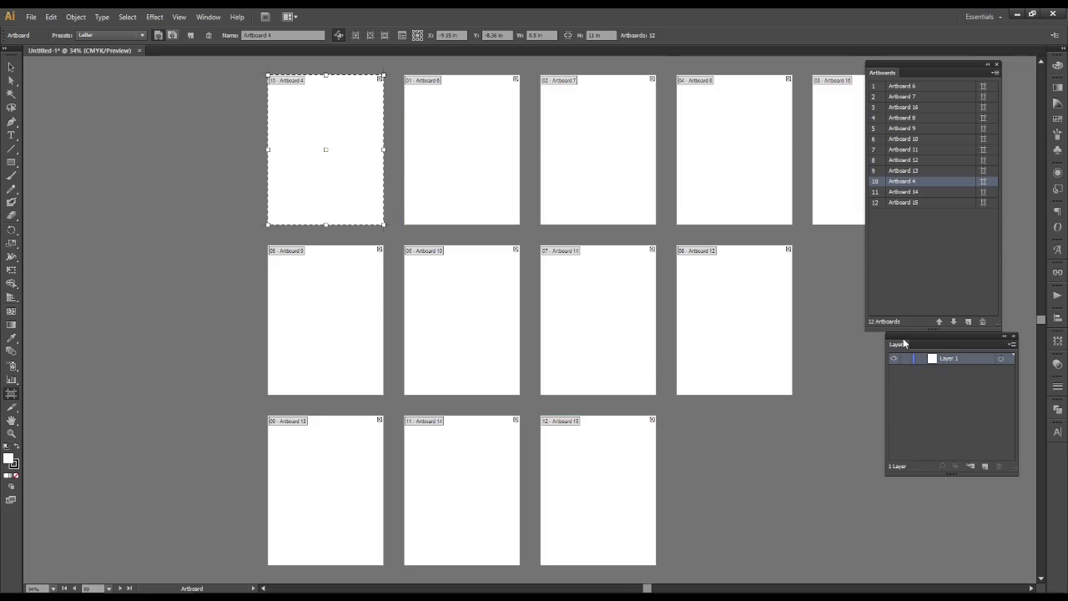
{"action": "left_click_drag", "start_coordinate": [897, 345], "coordinate": [856, 368]}
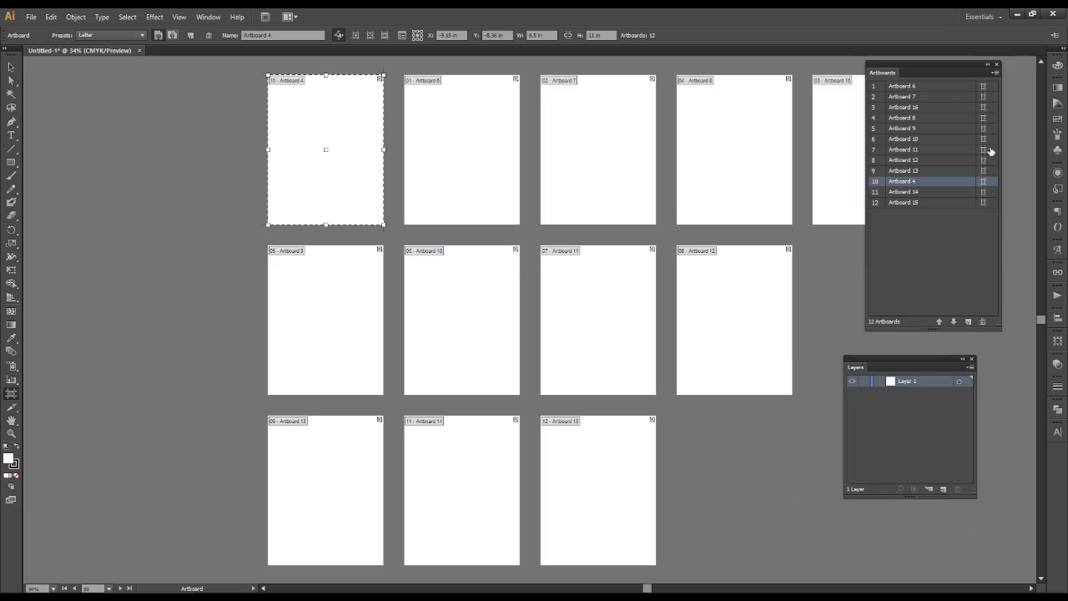
{"action": "left_click", "coordinate": [994, 73]}
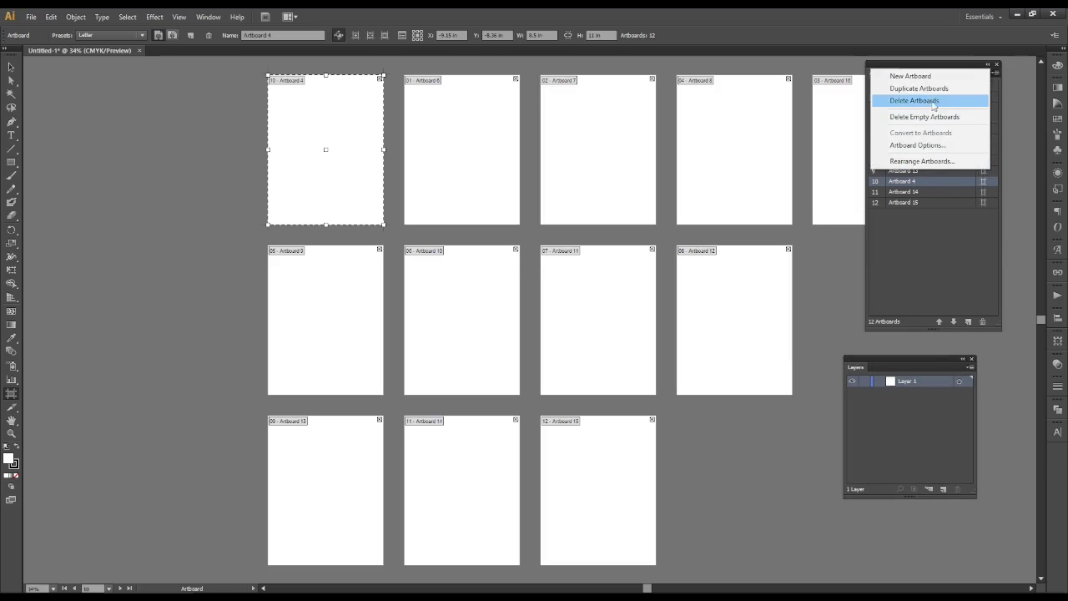
{"action": "left_click", "coordinate": [917, 145]}
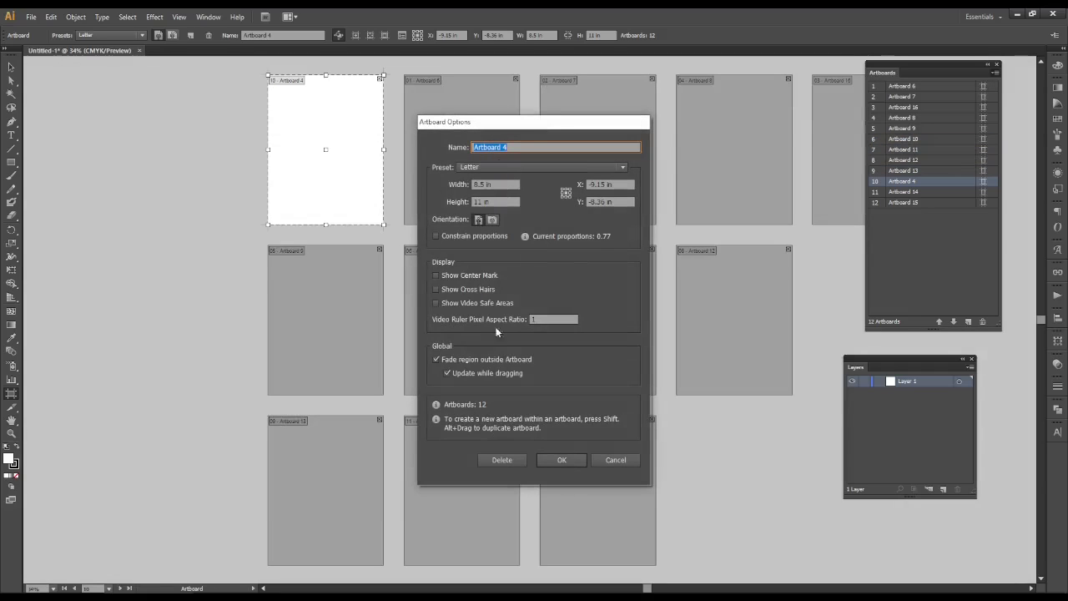
{"action": "left_click", "coordinate": [616, 460]}
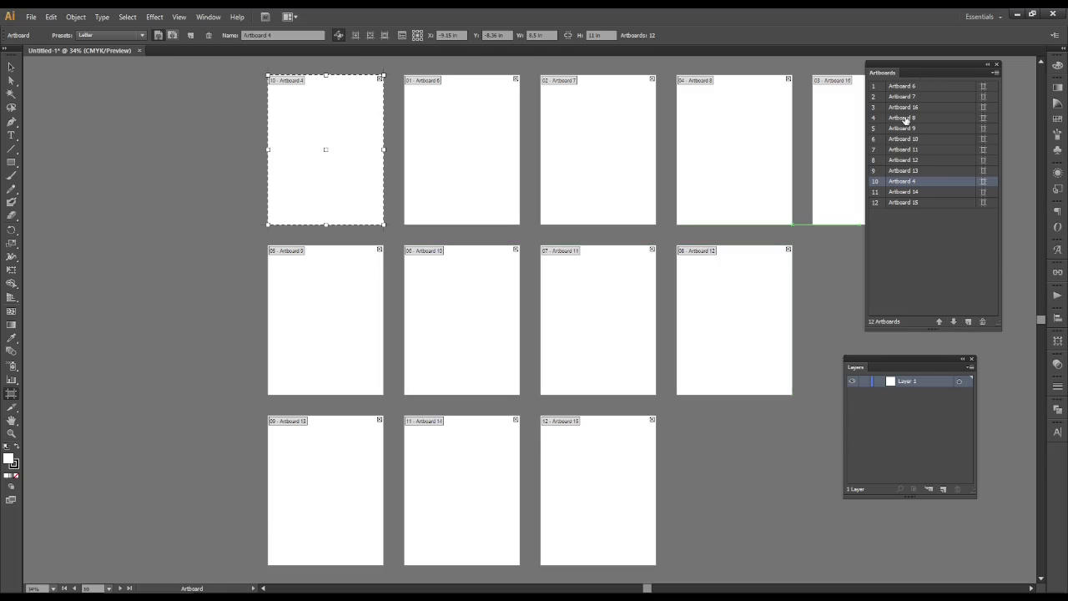
{"action": "left_click_drag", "start_coordinate": [856, 368], "coordinate": [854, 370]}
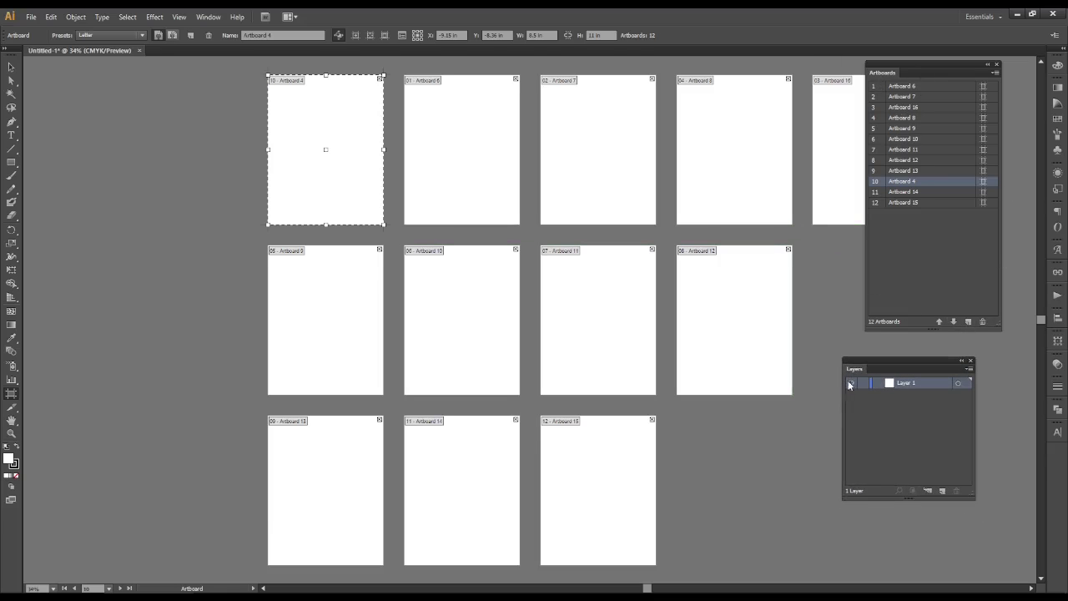
Draw a tall rectangle on Artboard 4, fill it with a white-to-black gradient, and zoom in
{"action": "key", "text": "m"}
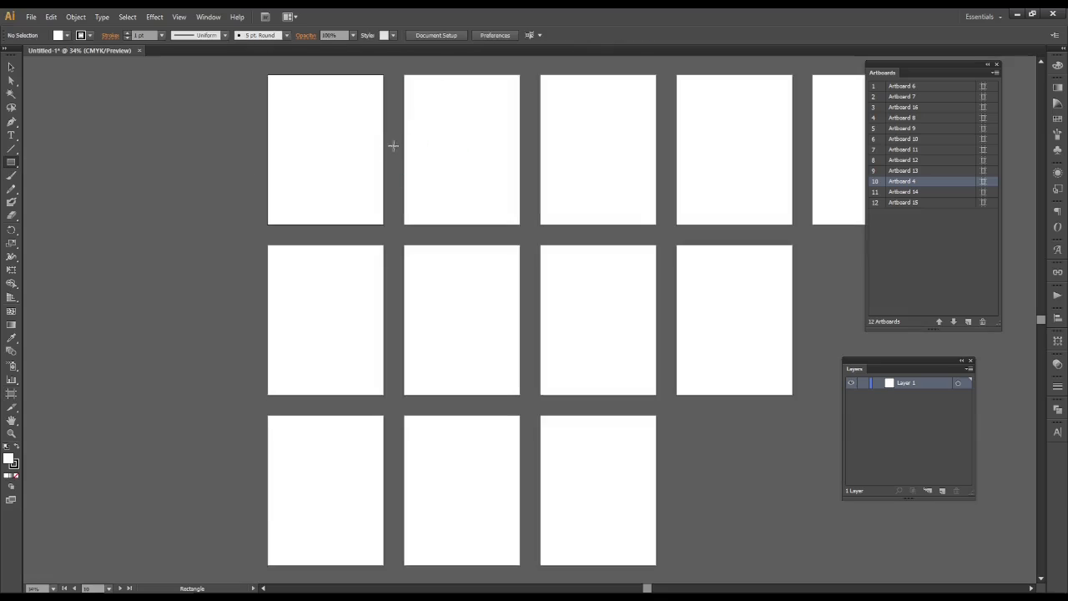
{"action": "left_click_drag", "start_coordinate": [308, 124], "coordinate": [342, 197]}
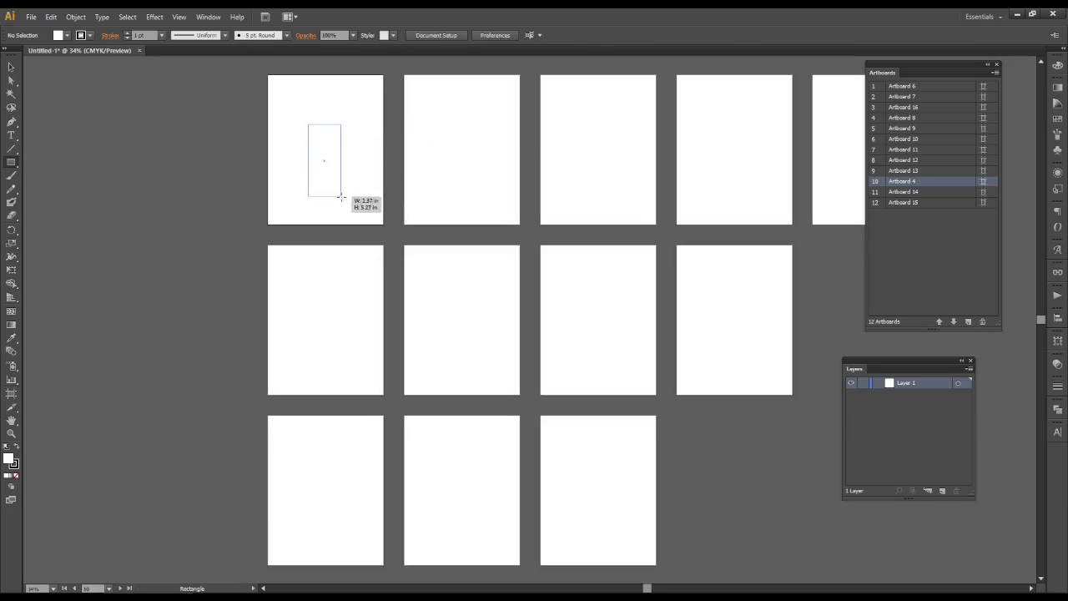
{"action": "left_click", "coordinate": [1057, 102]}
{"action": "left_click", "coordinate": [904, 96]}
{"action": "key", "text": "v"}
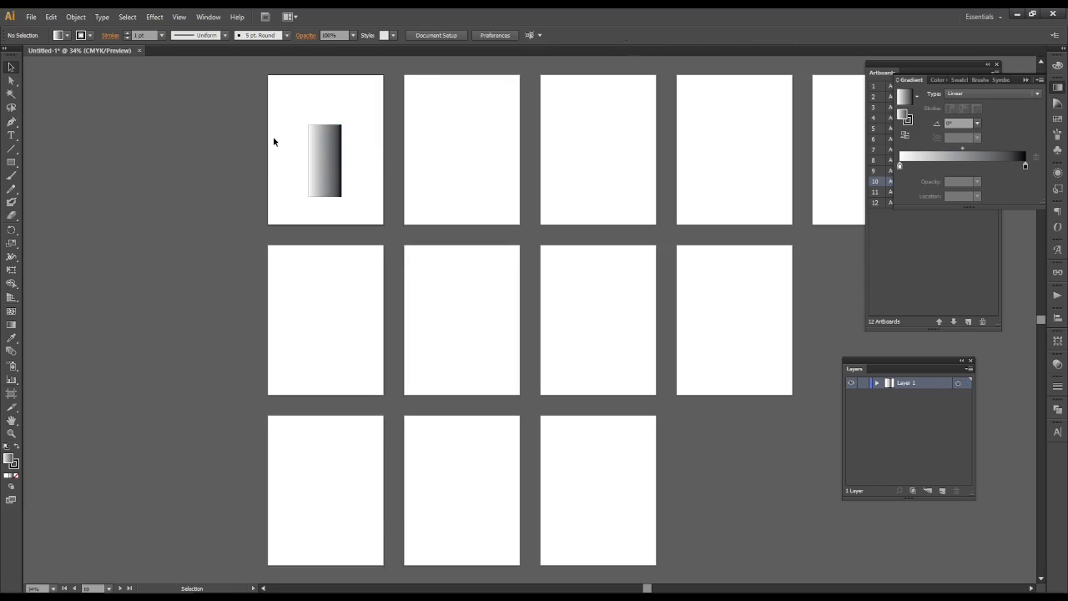
{"action": "left_click_drag", "start_coordinate": [272, 114], "coordinate": [394, 215]}
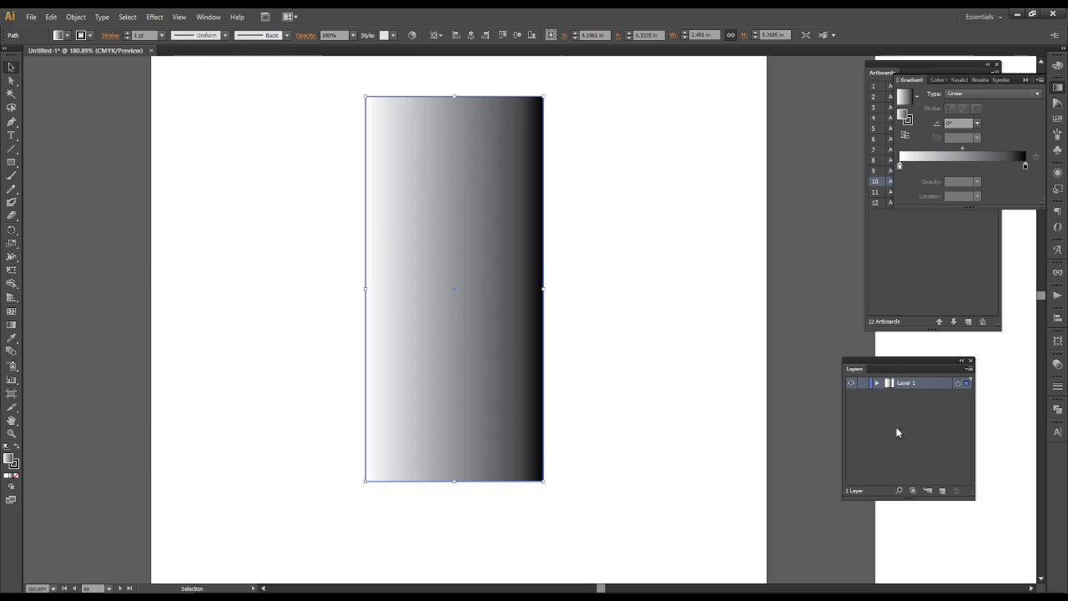
Add new layers for four in total and make Layer 3 active
{"action": "left_click", "coordinate": [944, 491]}
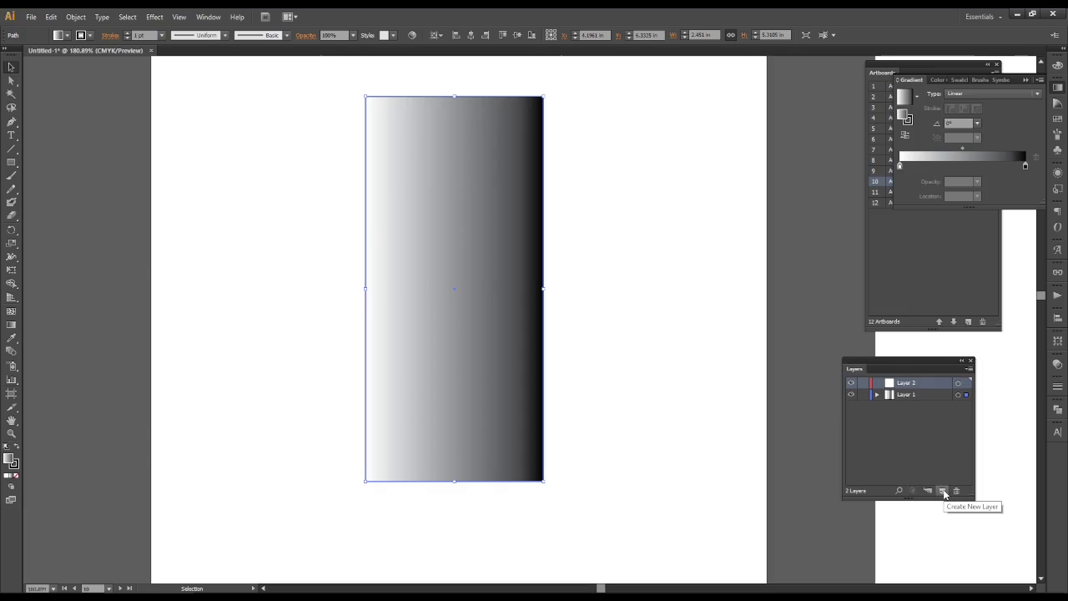
{"action": "left_click", "coordinate": [944, 491]}
{"action": "left_click", "coordinate": [944, 492]}
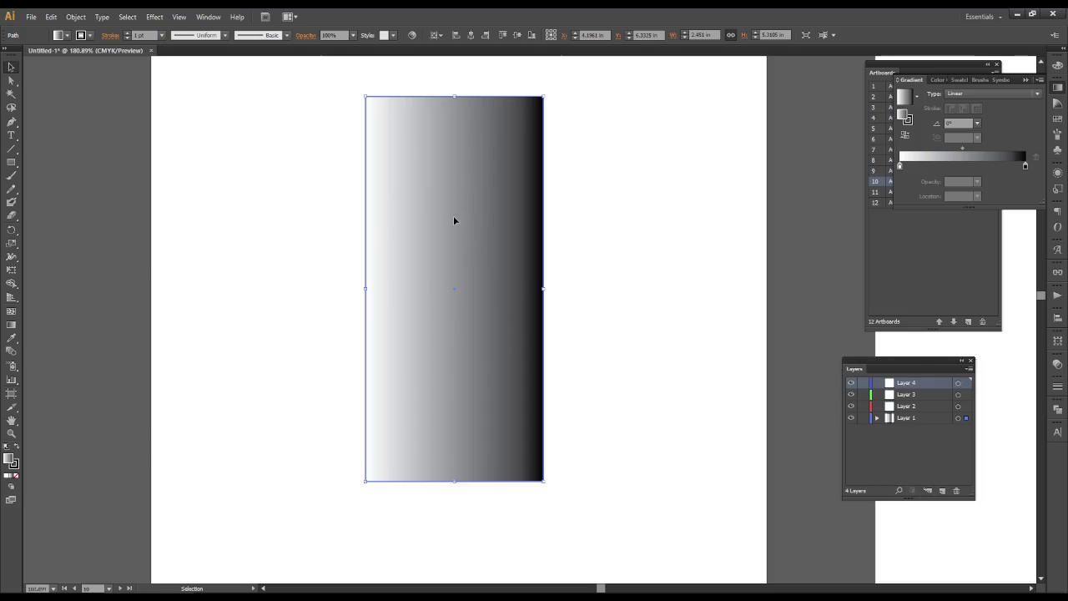
{"action": "left_click", "coordinate": [918, 395]}
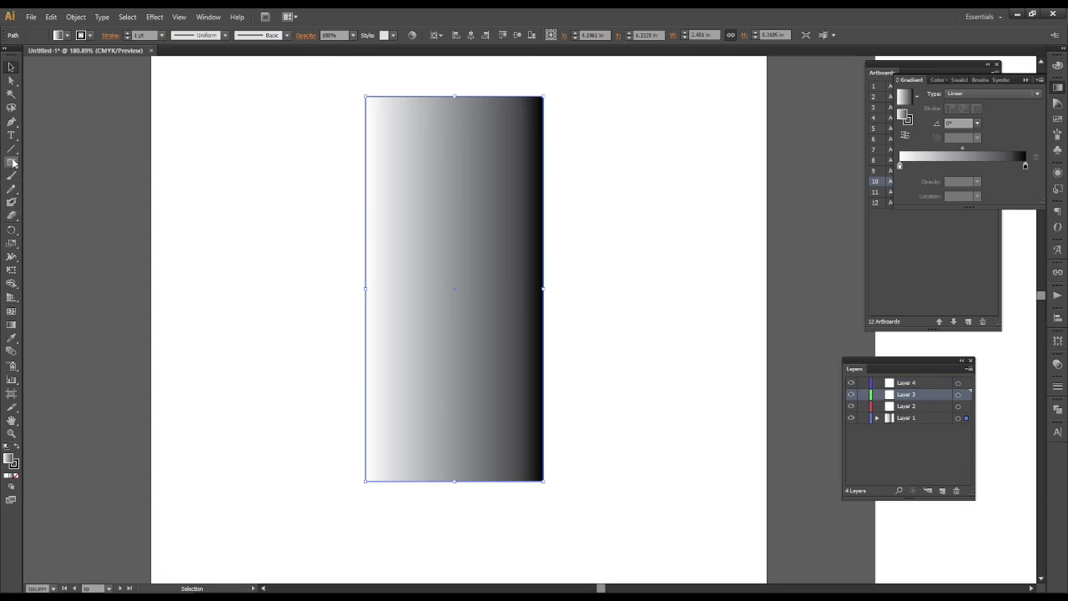
Draw an ellipse on Layer 3 overlapping the rectangle's right edge, then toggle Layer 3's visibility
{"action": "mouse_move", "coordinate": [11, 162]}
{"action": "left_mouse_down"}
{"action": "mouse_move", "coordinate": [57, 173]}
{"action": "mouse_move", "coordinate": [56, 188]}
{"action": "left_mouse_up"}
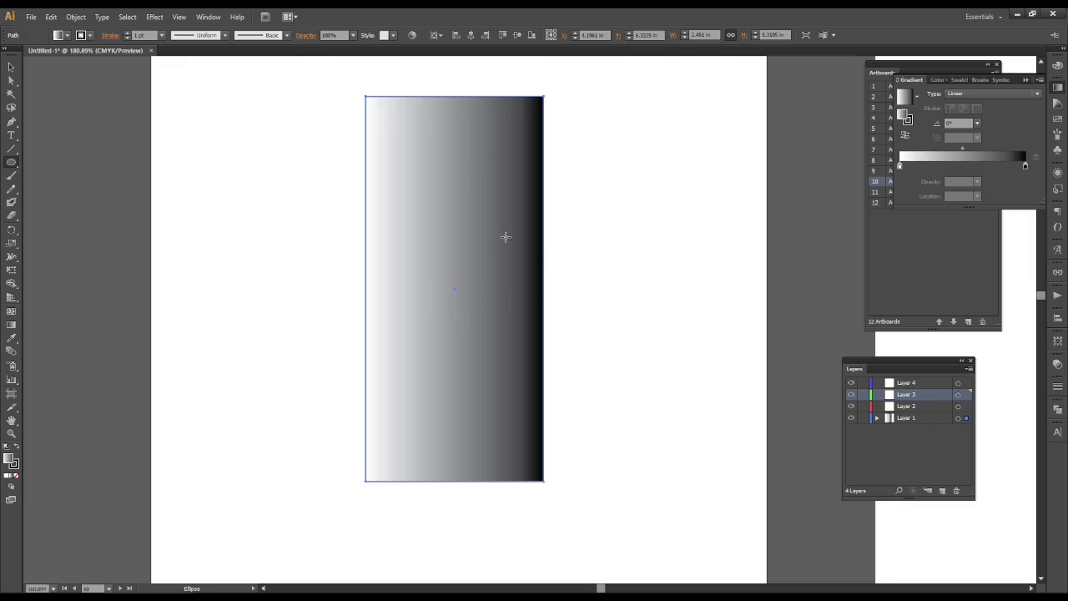
{"action": "left_click_drag", "start_coordinate": [506, 238], "coordinate": [670, 436]}
{"action": "left_click", "coordinate": [11, 67]}
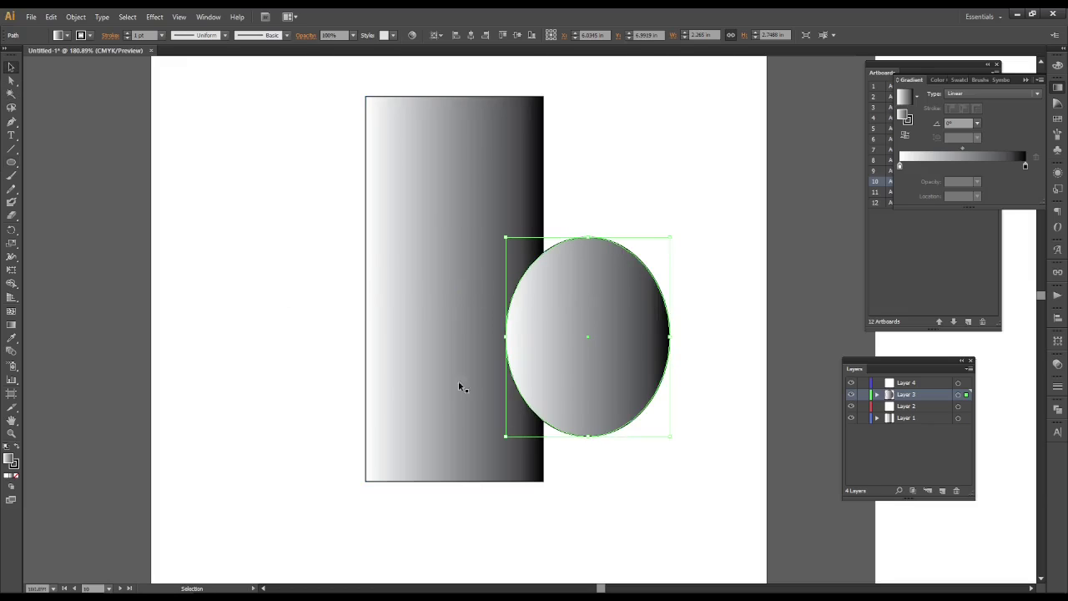
{"action": "left_click", "coordinate": [851, 394]}
{"action": "left_click", "coordinate": [851, 397]}
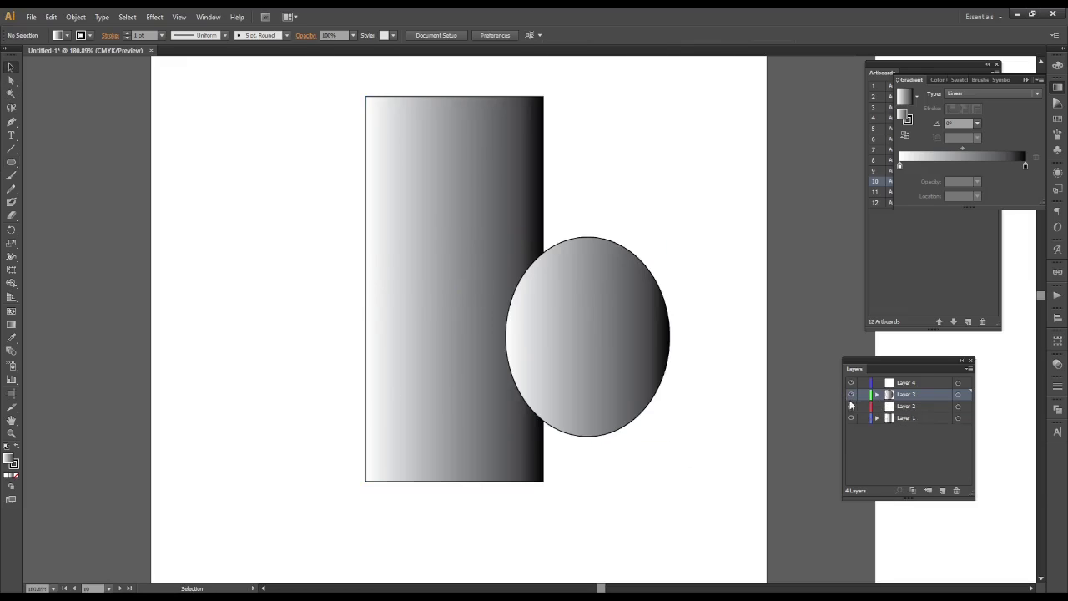
Drag the rectangle left, clear of the ellipse, then unlock Layer 3 and target the ellipse
{"action": "left_click", "coordinate": [849, 419]}
{"action": "left_click_drag", "start_coordinate": [419, 268], "coordinate": [565, 422]}
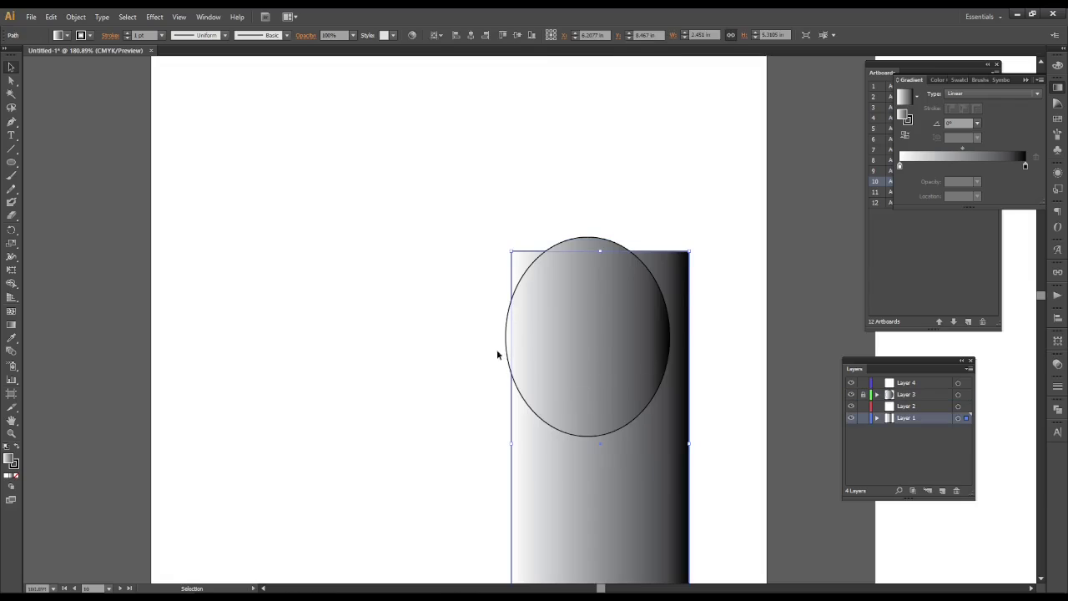
{"action": "left_click_drag", "start_coordinate": [660, 407], "coordinate": [418, 333]}
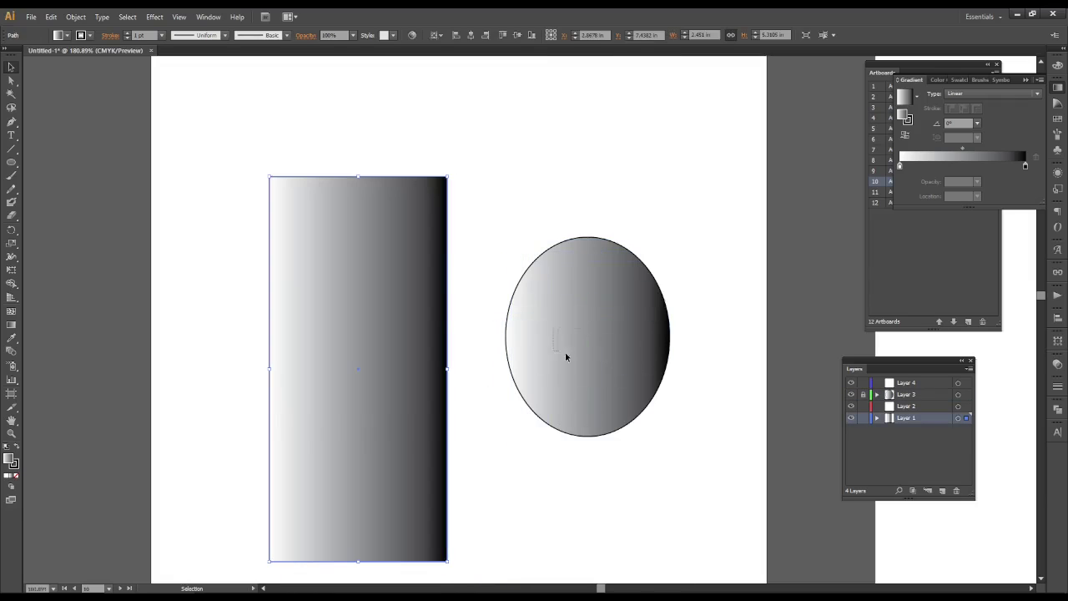
{"action": "left_click", "coordinate": [735, 452]}
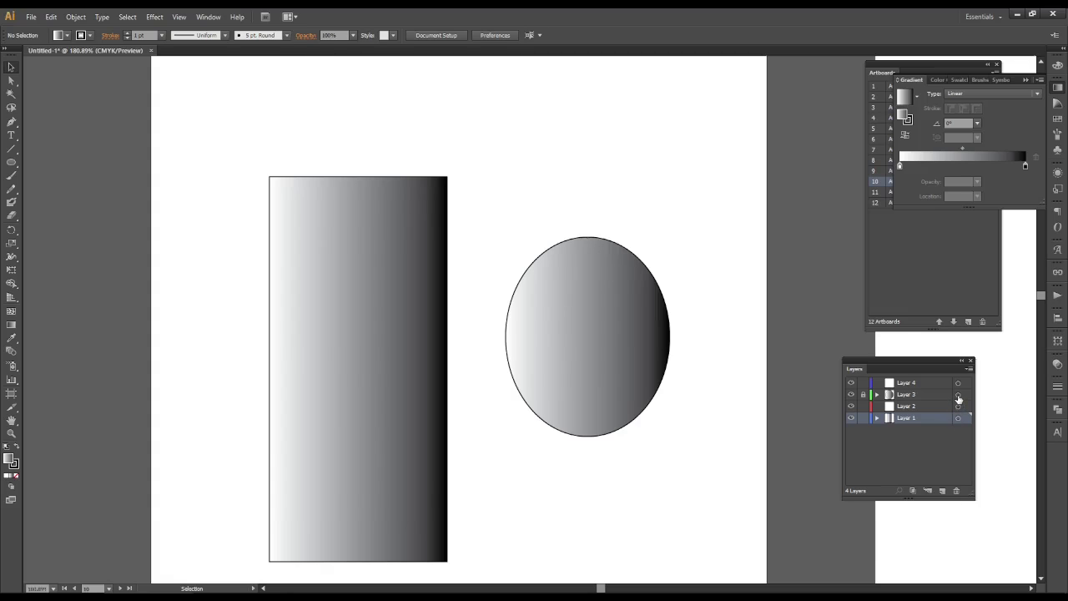
{"action": "left_click", "coordinate": [863, 394]}
{"action": "left_click", "coordinate": [958, 396]}
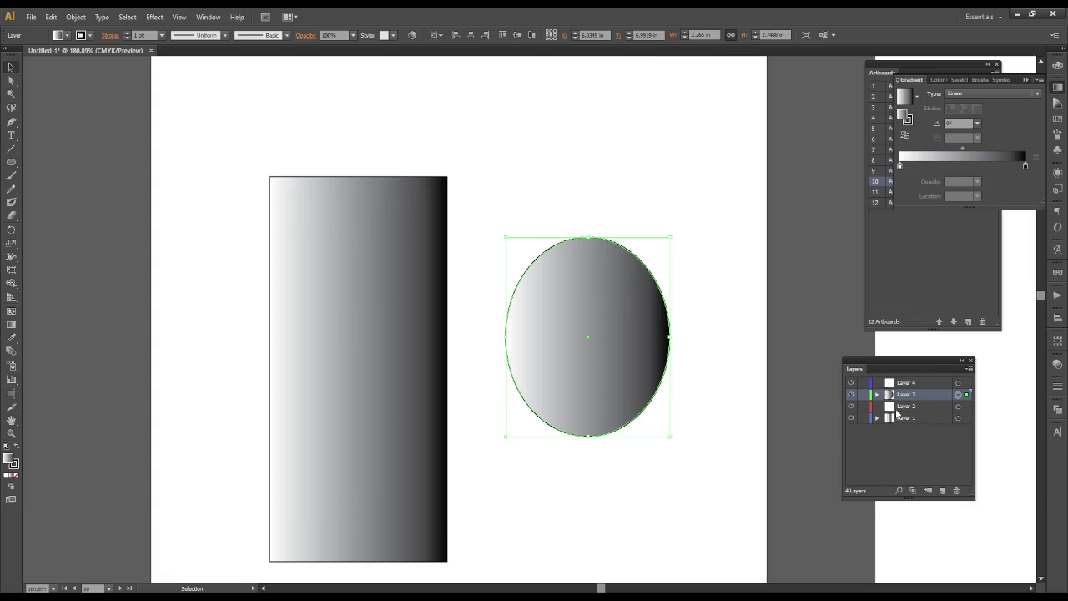
{"action": "double_click", "coordinate": [946, 397]}
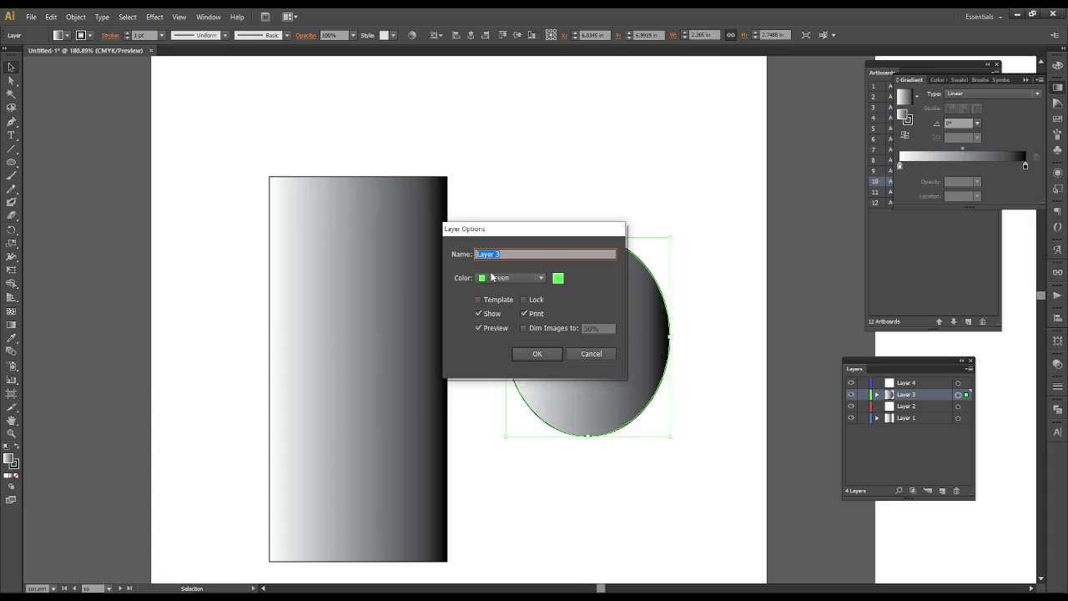
{"action": "left_click", "coordinate": [501, 278]}
{"action": "scroll", "coordinate": [497, 517], "scroll_direction": "up", "scroll_amount": 1}
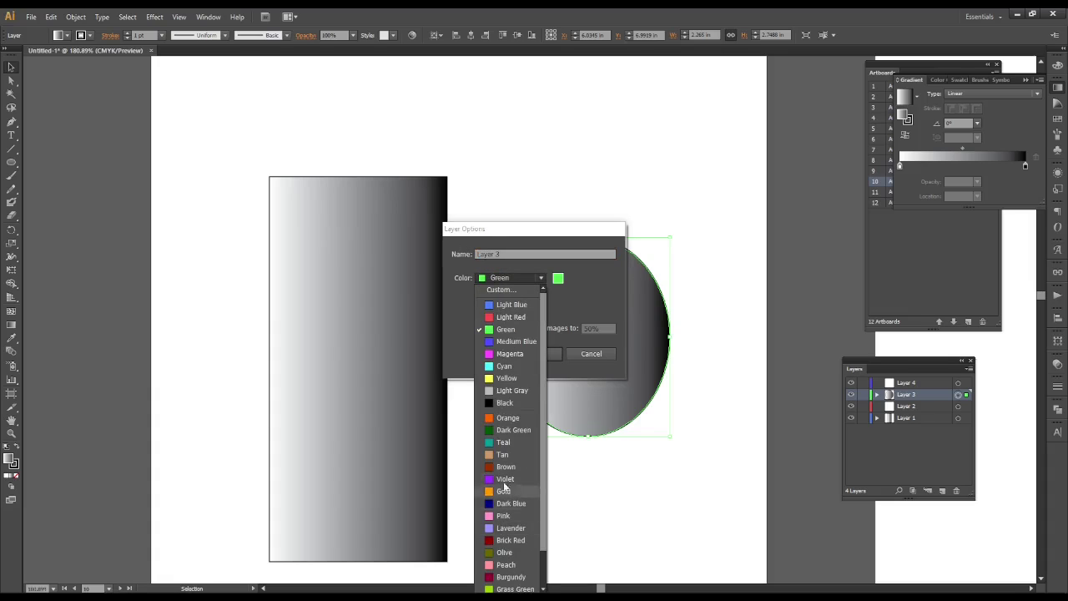
{"action": "left_click", "coordinate": [508, 369]}
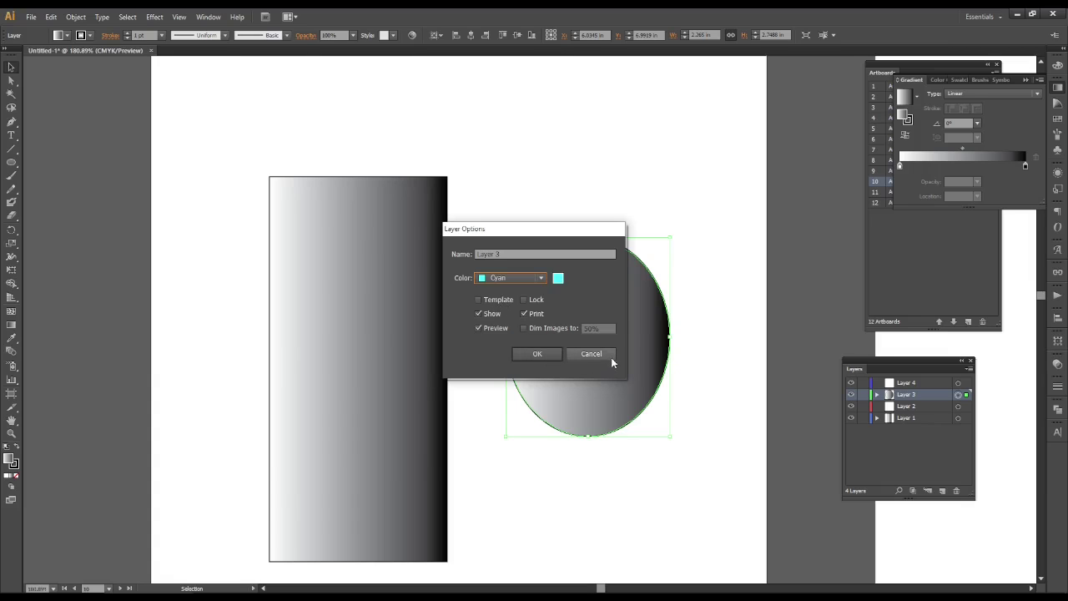
{"action": "left_click", "coordinate": [594, 354]}
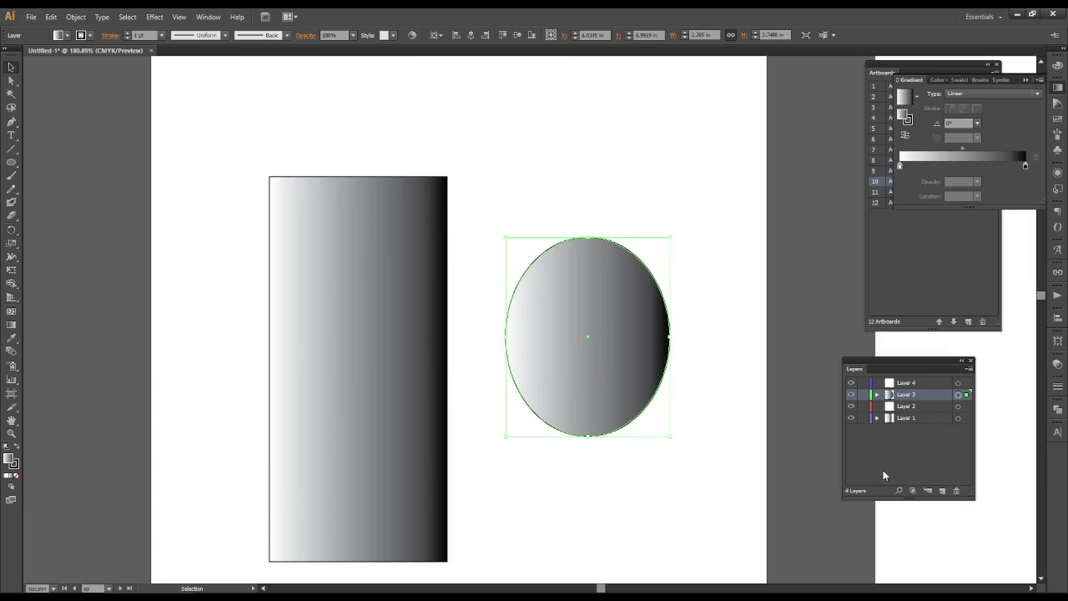
Create Layer 5 above Layer 3, then open and dismiss the Layers panel menu
{"action": "left_click", "coordinate": [943, 492]}
{"action": "left_click", "coordinate": [969, 369]}
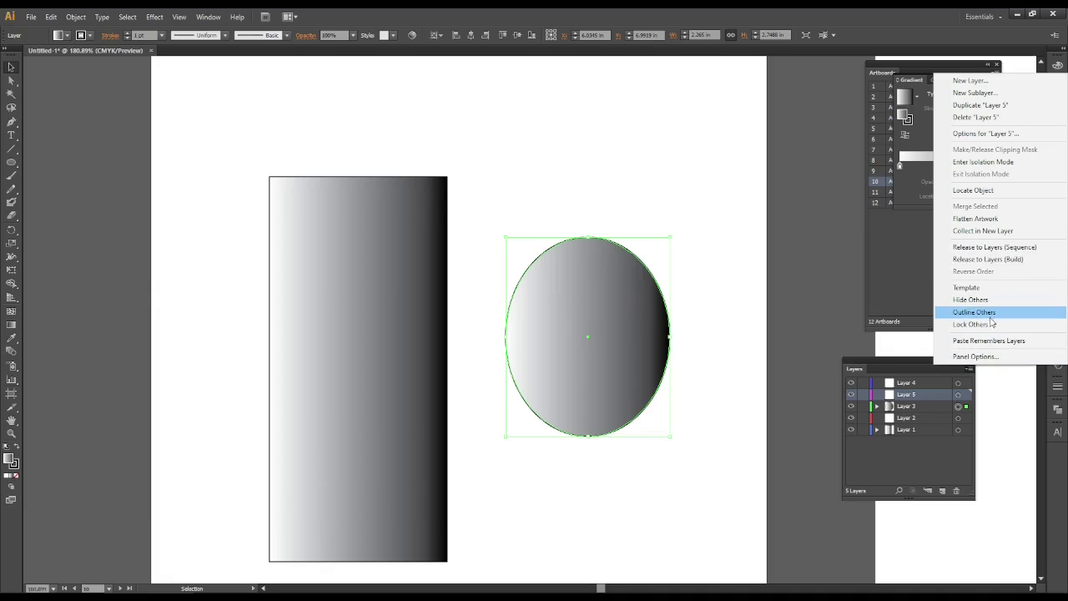
{"action": "left_click", "coordinate": [908, 448]}
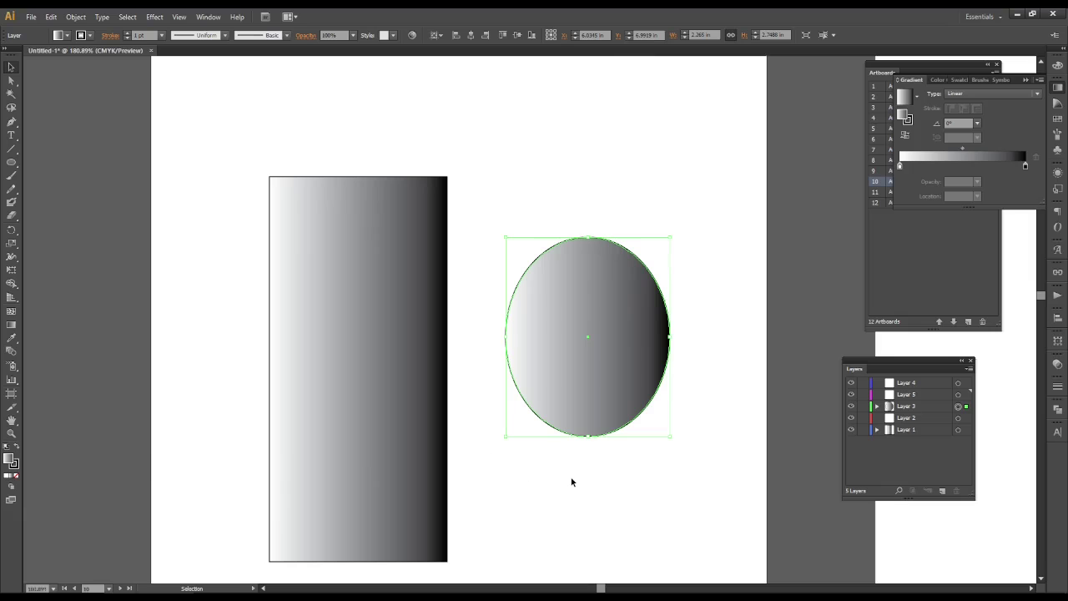